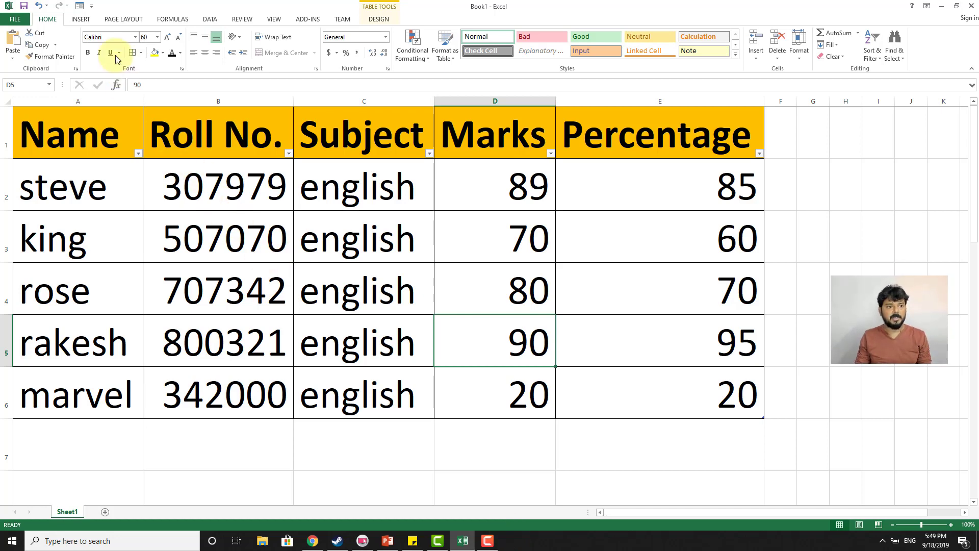
Step: Open the student table's data form, page through its records to the last one, and close the form
{"action": "left_click", "coordinate": [84, 144]}
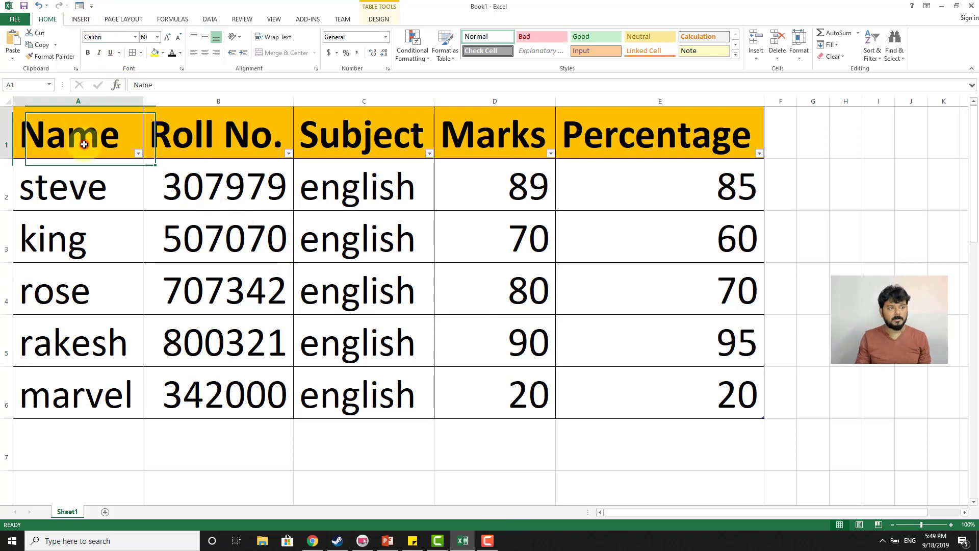
{"action": "left_click", "coordinate": [79, 6]}
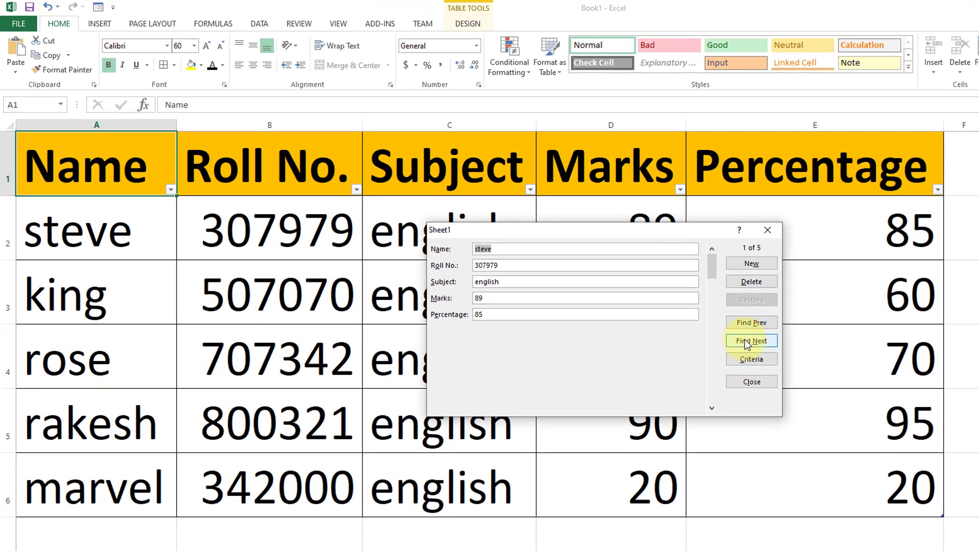
{"action": "left_click", "coordinate": [744, 339]}
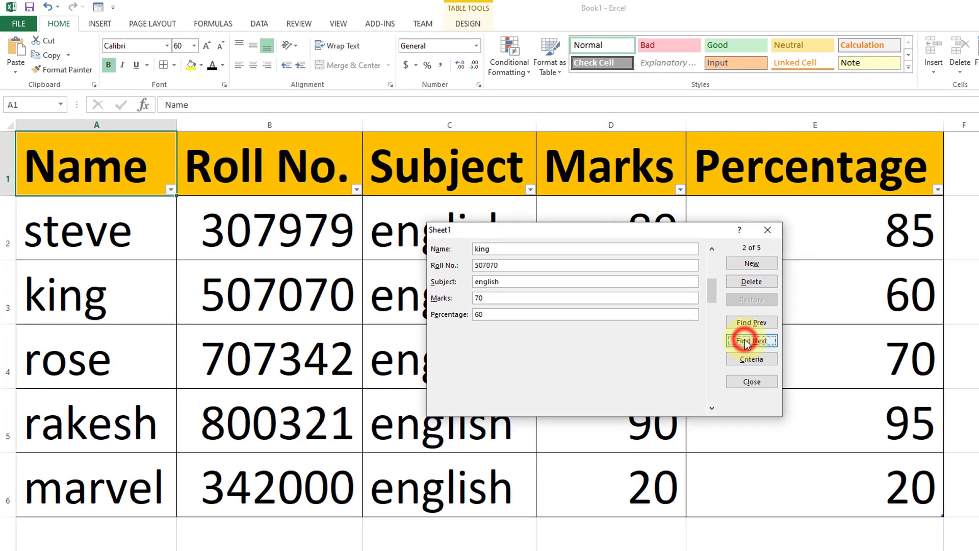
{"action": "left_click", "coordinate": [744, 339]}
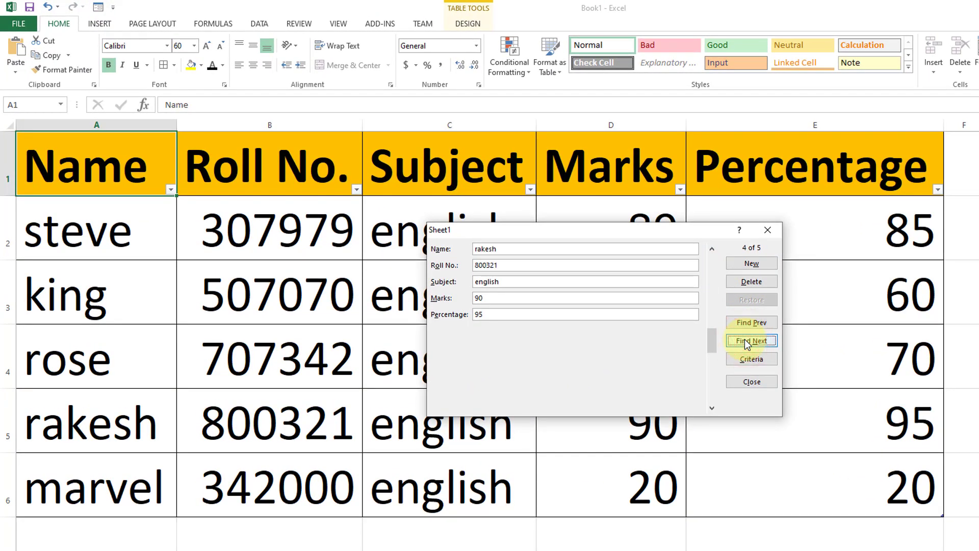
{"action": "left_click", "coordinate": [745, 339]}
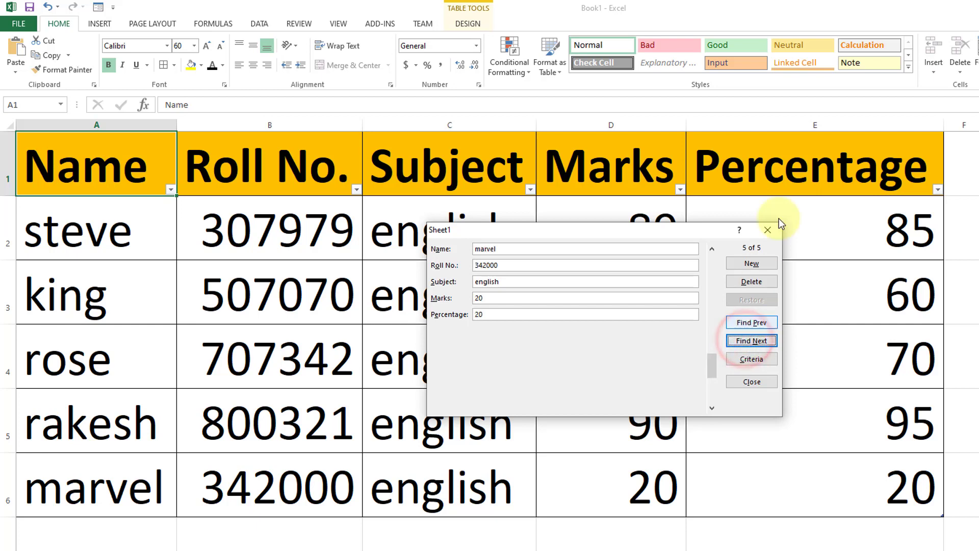
{"action": "left_click", "coordinate": [767, 230]}
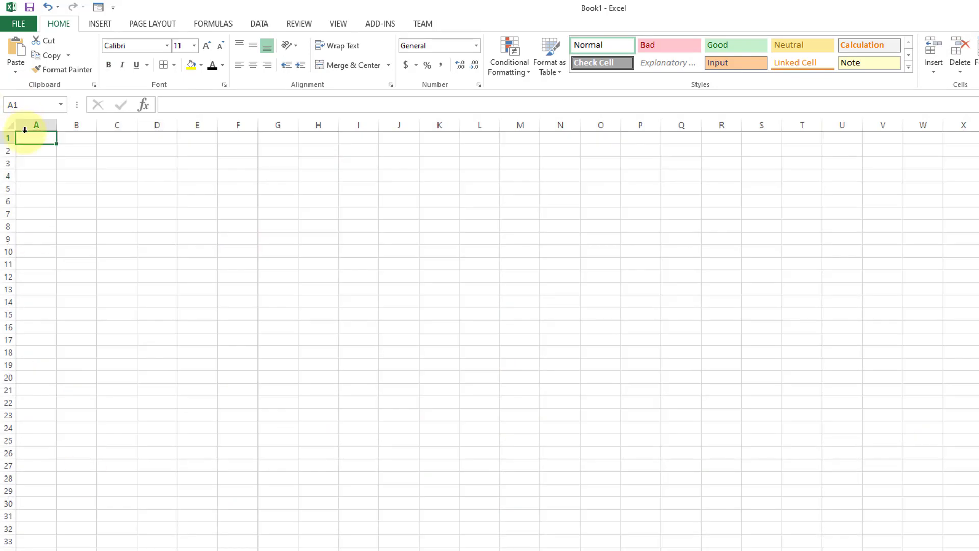
Step: Set the blank sheet's font size to 60 and enter the header Name in A1, fitting column A to its text
{"action": "left_click_drag", "start_coordinate": [44, 140], "coordinate": [207, 200]}
{"action": "left_click", "coordinate": [181, 46]}
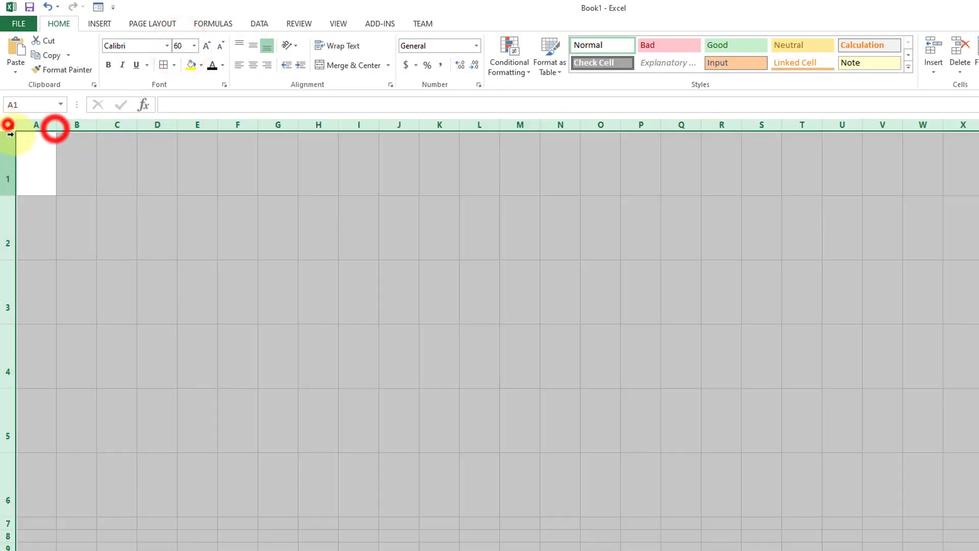
{"action": "left_click", "coordinate": [33, 153]}
{"action": "type", "text": "Name"}
{"action": "left_click", "coordinate": [10, 125]}
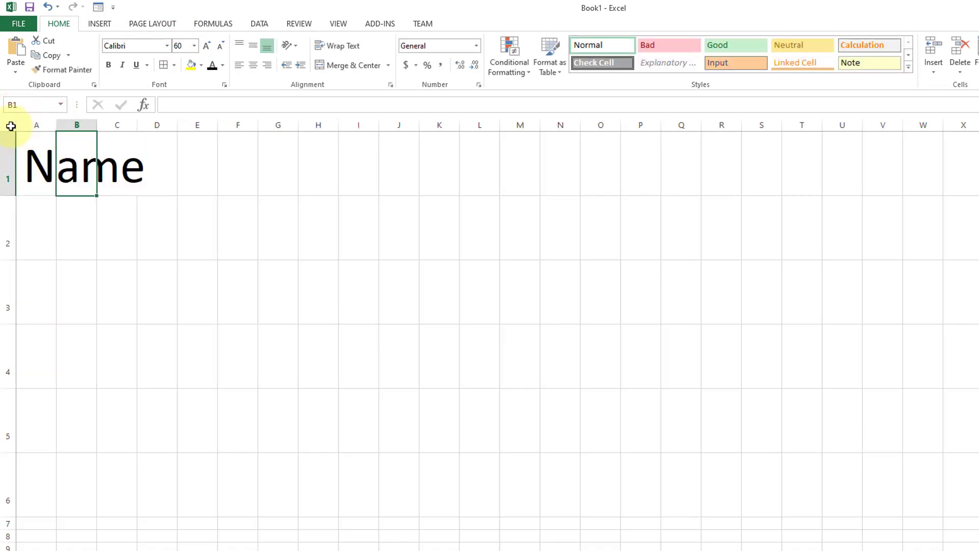
{"action": "double_click", "coordinate": [56, 124]}
Step: Enter the headers Roll No. in B1 and Subject in C1, fitting both columns to their text
{"action": "left_click", "coordinate": [176, 161]}
{"action": "type", "text": "Roll No."}
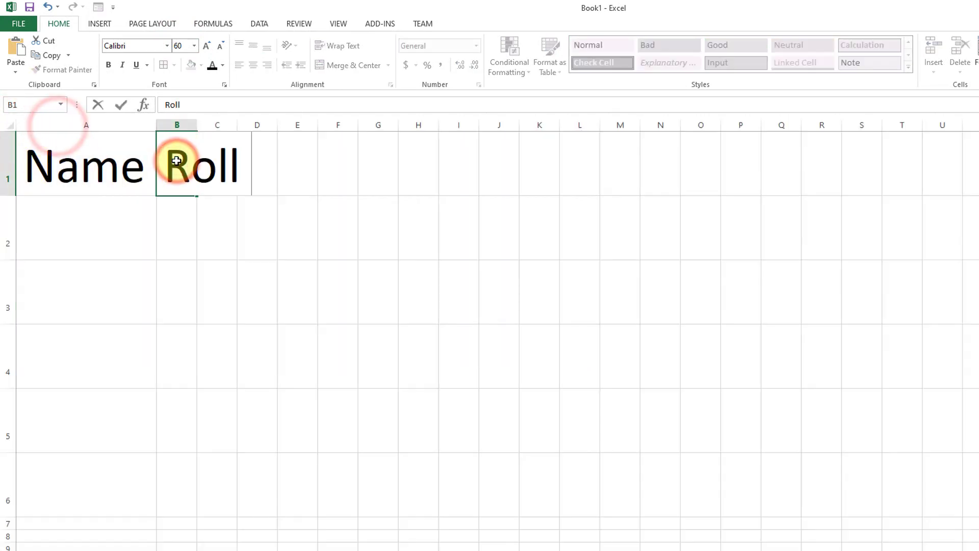
{"action": "key", "text": "Tab"}
{"action": "double_click", "coordinate": [196, 124]}
{"action": "left_click", "coordinate": [356, 158]}
{"action": "type", "text": "Subject"}
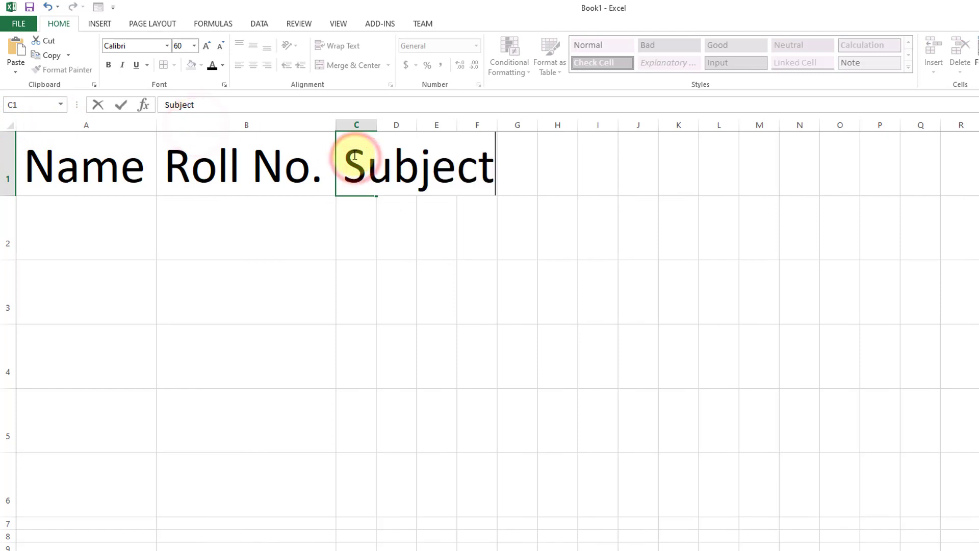
{"action": "key", "text": "Tab"}
{"action": "double_click", "coordinate": [376, 124]}
Step: Enter the headers Marks in D1 and Percentage in E1, fitting both columns to their text
{"action": "left_click", "coordinate": [529, 161]}
{"action": "type", "text": "Marks"}
{"action": "key", "text": "Tab"}
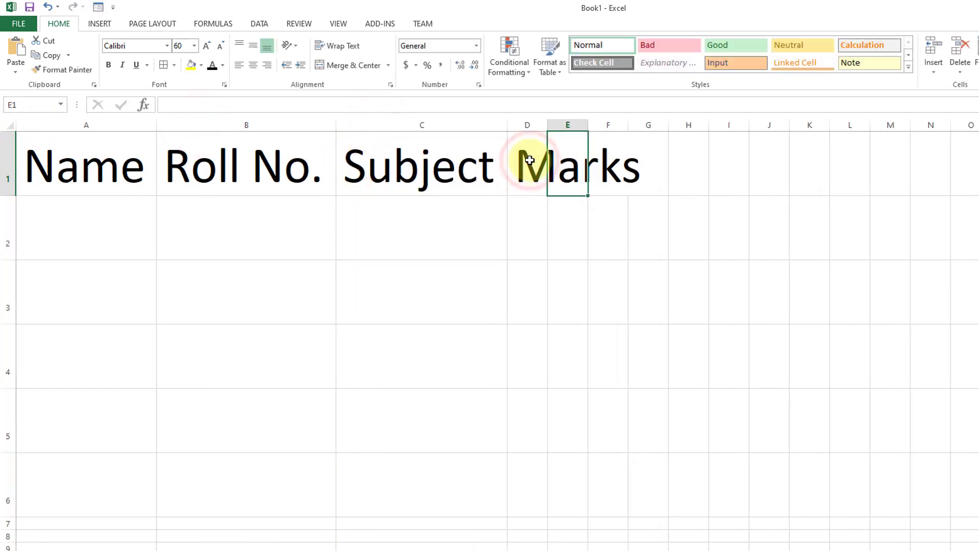
{"action": "double_click", "coordinate": [548, 124]}
{"action": "left_click", "coordinate": [670, 158]}
{"action": "type", "text": "Percentage"}
{"action": "key", "text": "Return"}
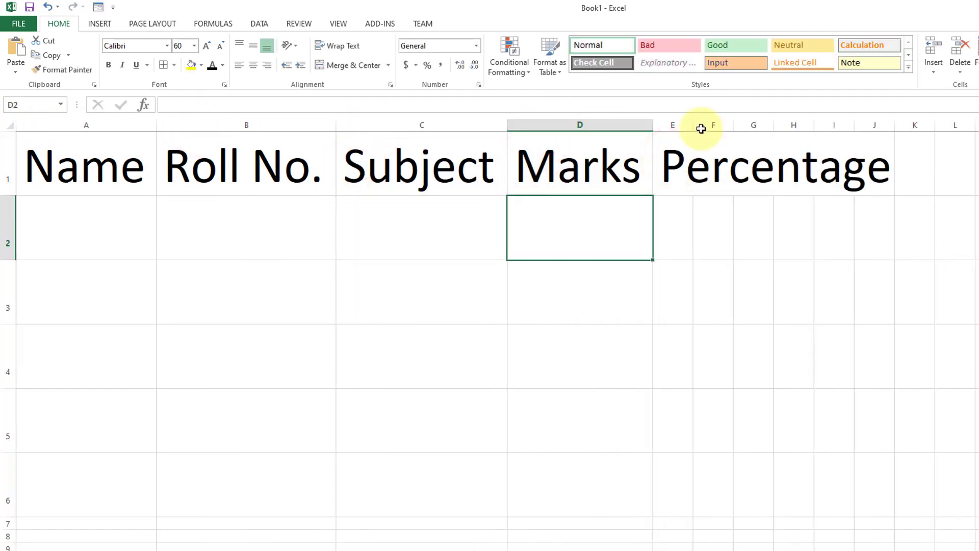
{"action": "double_click", "coordinate": [694, 125]}
Step: Enter the formula =D2/100 in E2 to calculate the percentage from the marks
{"action": "left_click", "coordinate": [744, 231]}
{"action": "type", "text": "="}
{"action": "key", "text": "Left"}
{"action": "type", "text": "/100"}
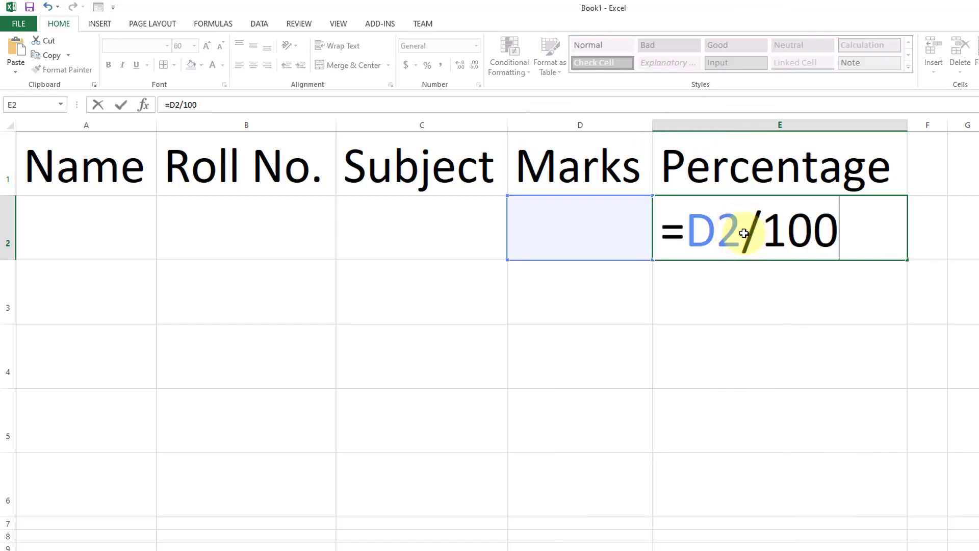
{"action": "key", "text": "Return"}
Step: Test the percentage formula with 343 as the mark in D2, clear that value and return to A2
{"action": "key", "text": "Up"}
{"action": "key", "text": "Left"}
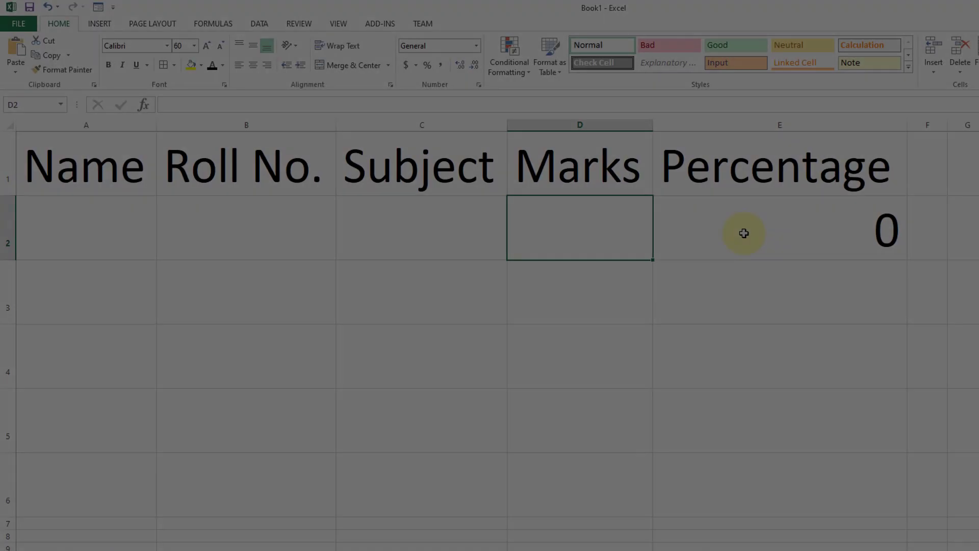
{"action": "type", "text": "3.43"}
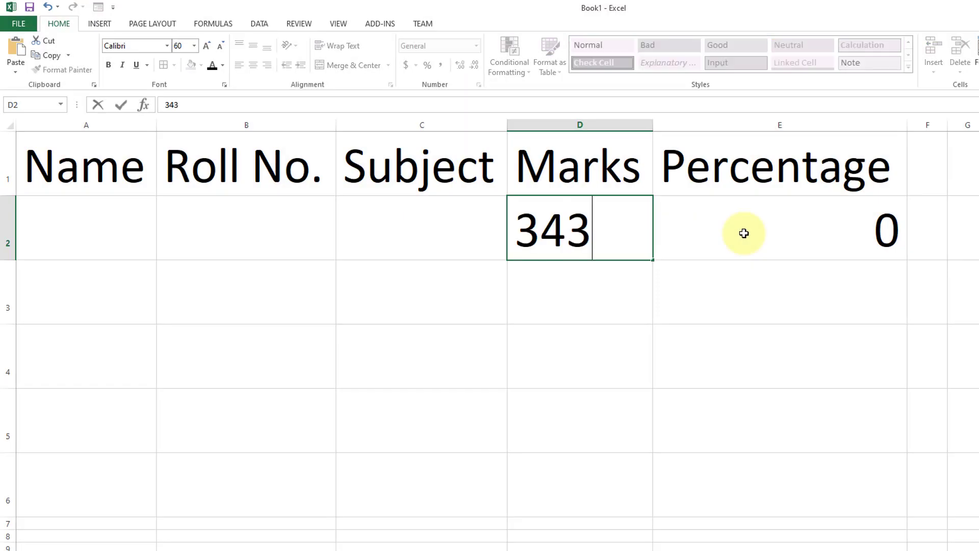
{"action": "key", "text": "Return"}
{"action": "key", "text": "Up"}
{"action": "key", "text": "Delete"}
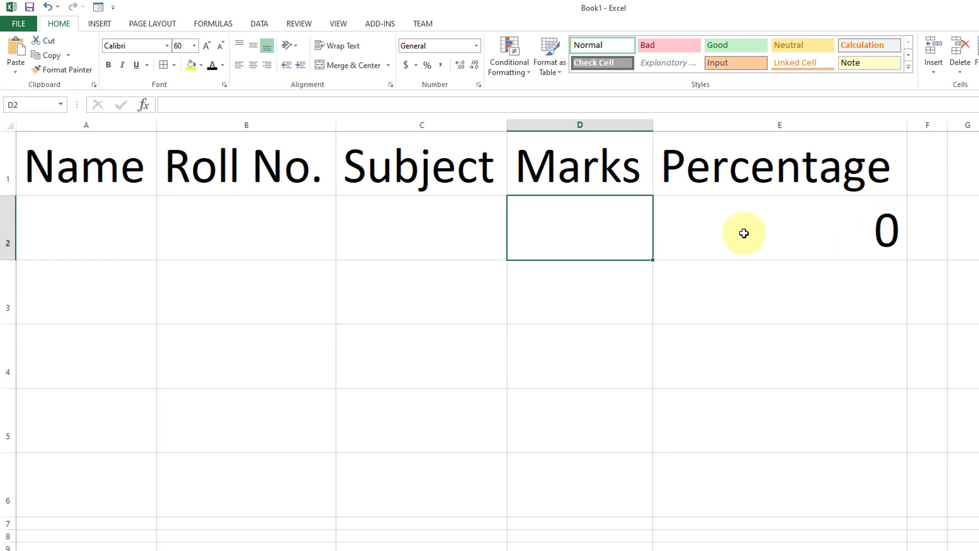
{"action": "key", "text": "Left"}
{"action": "key", "text": "Left"}
{"action": "key", "text": "Left"}
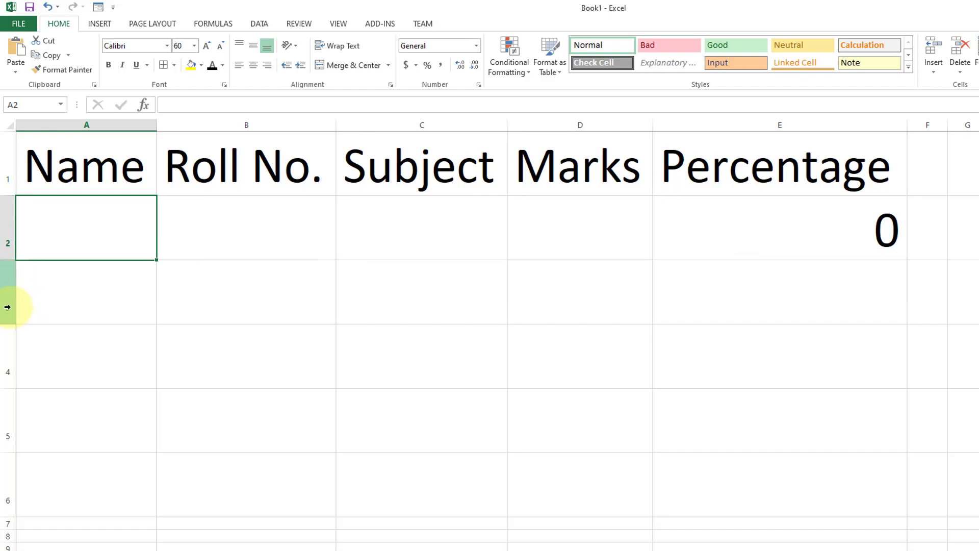
Step: View the Quick Access Toolbar customization page in the program options and leave without changes
{"action": "left_click", "coordinate": [25, 23]}
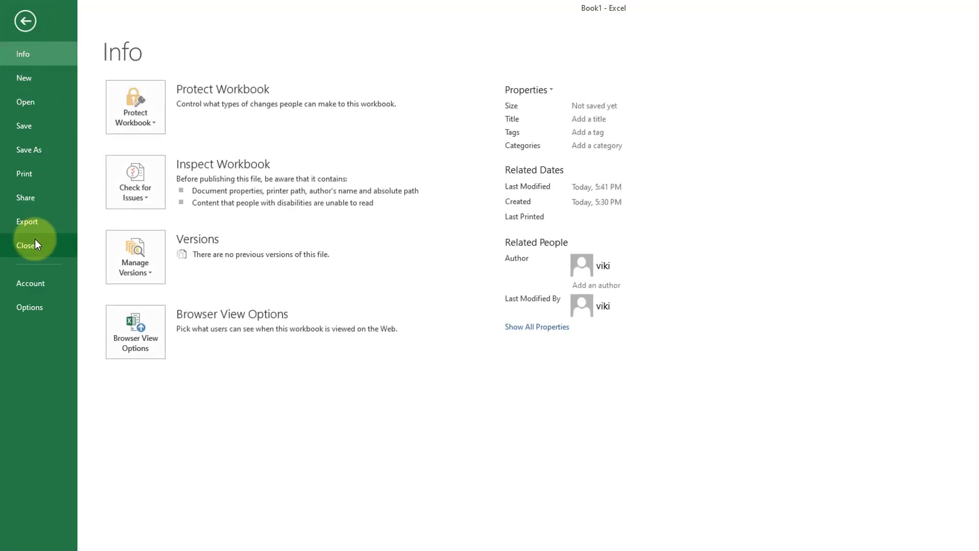
{"action": "left_click", "coordinate": [30, 307]}
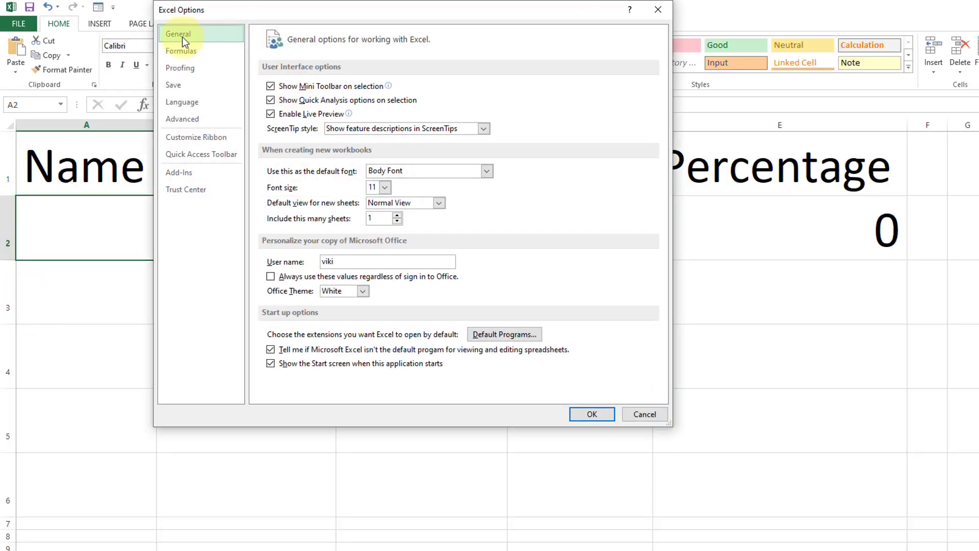
{"action": "left_click", "coordinate": [201, 154]}
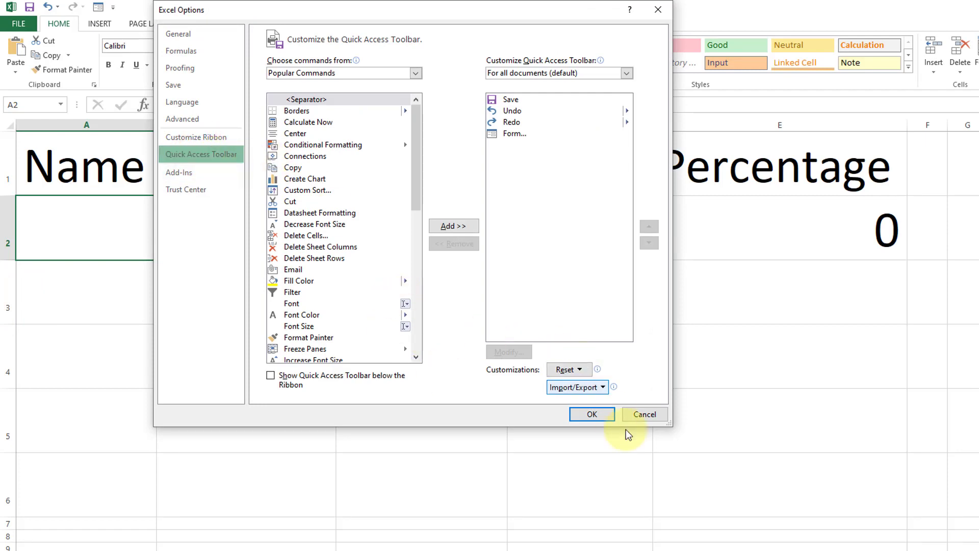
{"action": "left_click", "coordinate": [644, 413]}
Step: Find the Form command among All Commands in the Quick Access Toolbar customization and try to add it
{"action": "left_click", "coordinate": [114, 8]}
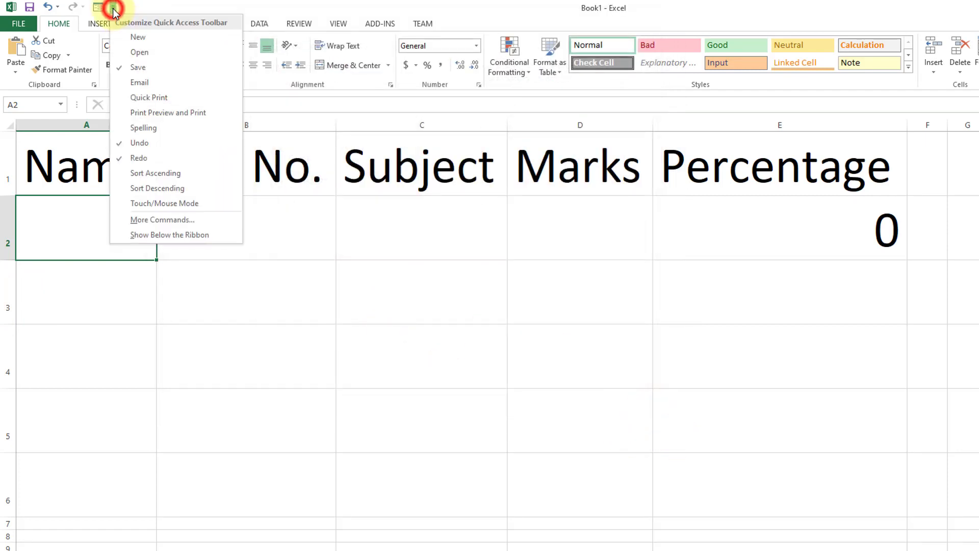
{"action": "left_click", "coordinate": [176, 224]}
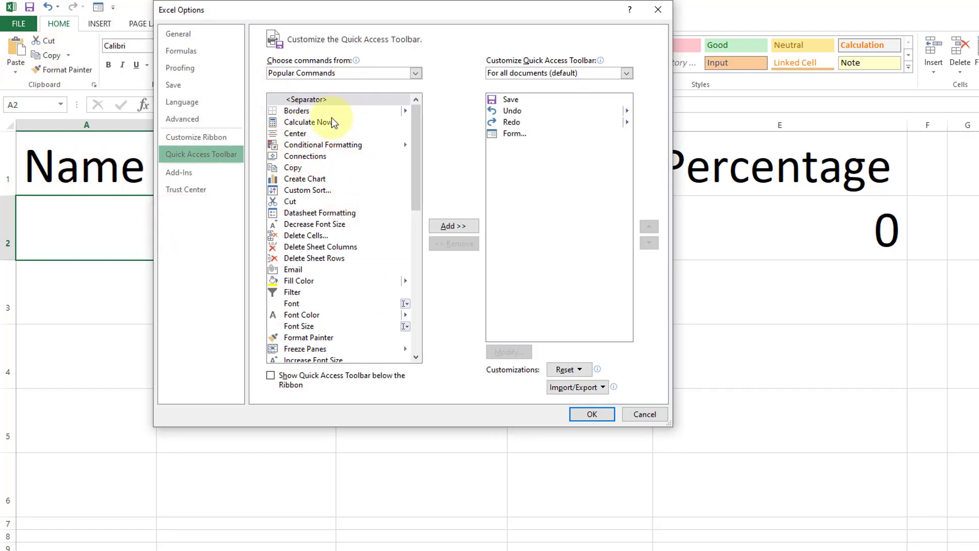
{"action": "left_click", "coordinate": [329, 77]}
{"action": "left_click", "coordinate": [291, 107]}
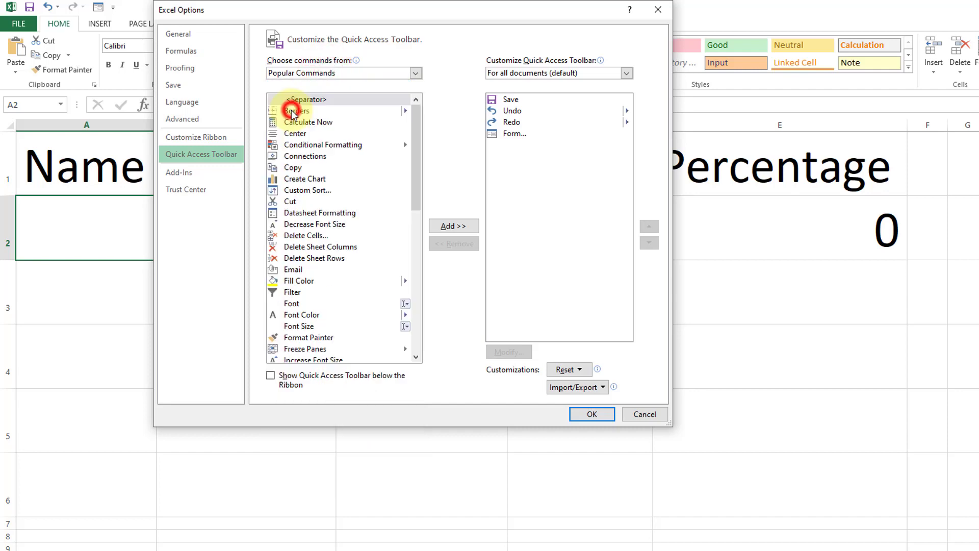
{"action": "left_click", "coordinate": [316, 237]}
{"action": "key", "text": "f"}
{"action": "scroll", "coordinate": [320, 246], "scroll_direction": "down", "scroll_amount": 6}
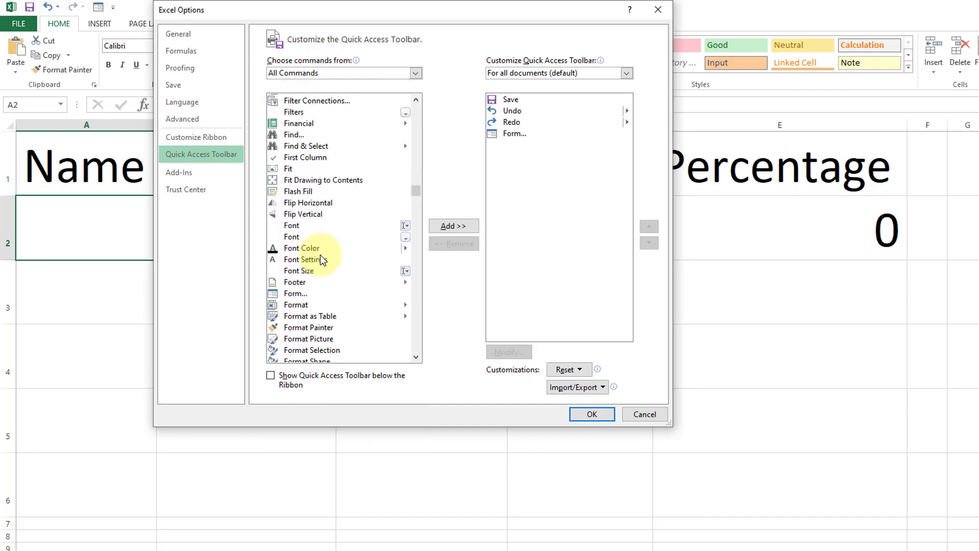
{"action": "left_click", "coordinate": [298, 294]}
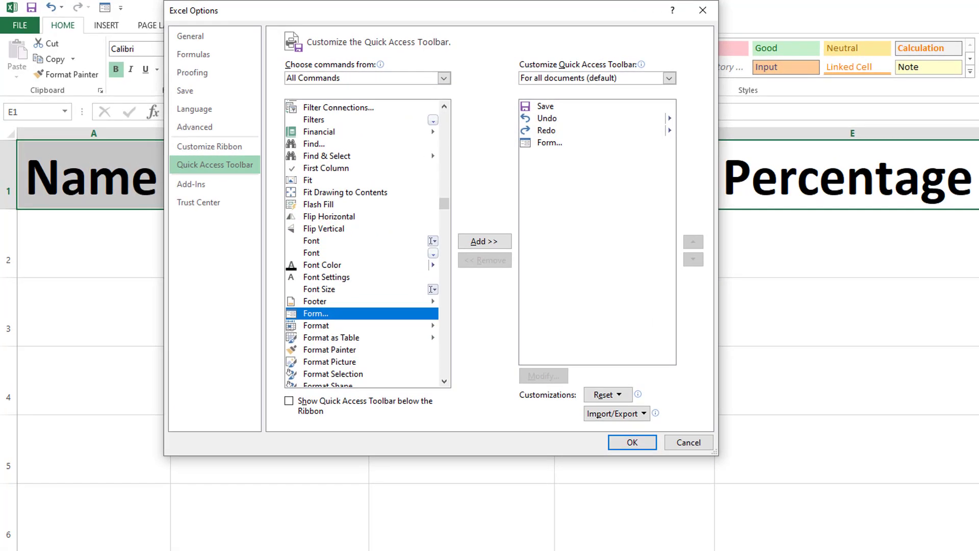
{"action": "left_click", "coordinate": [484, 242]}
{"action": "left_click", "coordinate": [647, 390]}
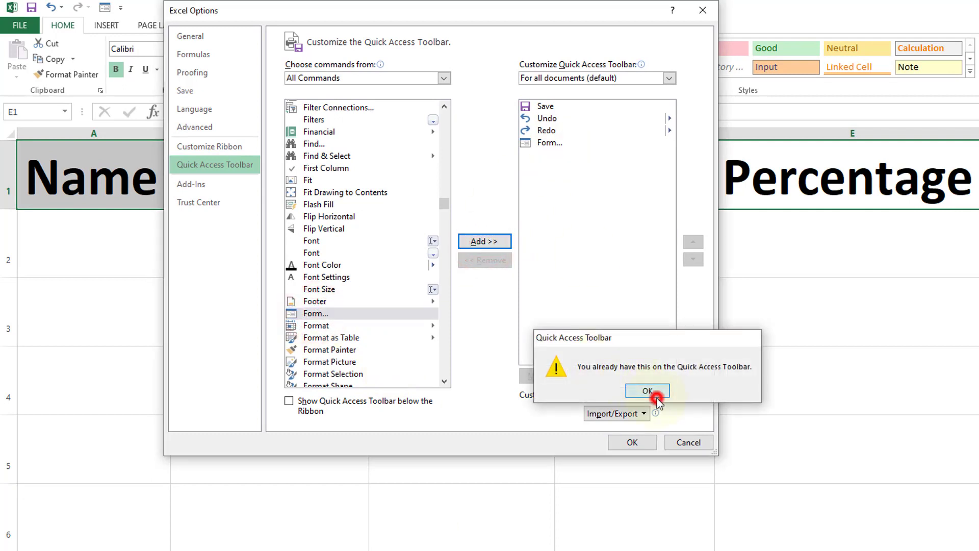
Step: Remove the Form command from the Quick Access Toolbar, add it again and apply the customization
{"action": "left_click", "coordinate": [549, 143]}
{"action": "left_click", "coordinate": [492, 260]}
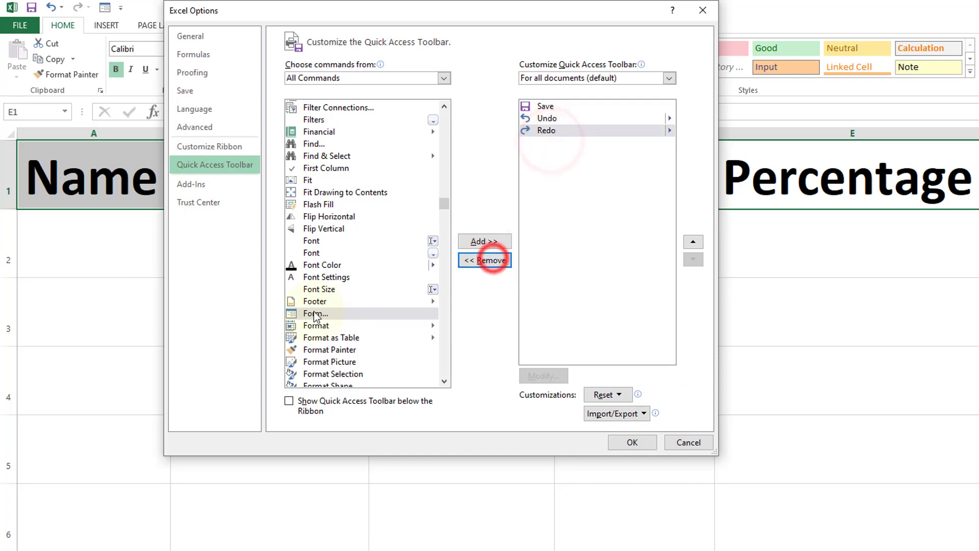
{"action": "left_click", "coordinate": [321, 314]}
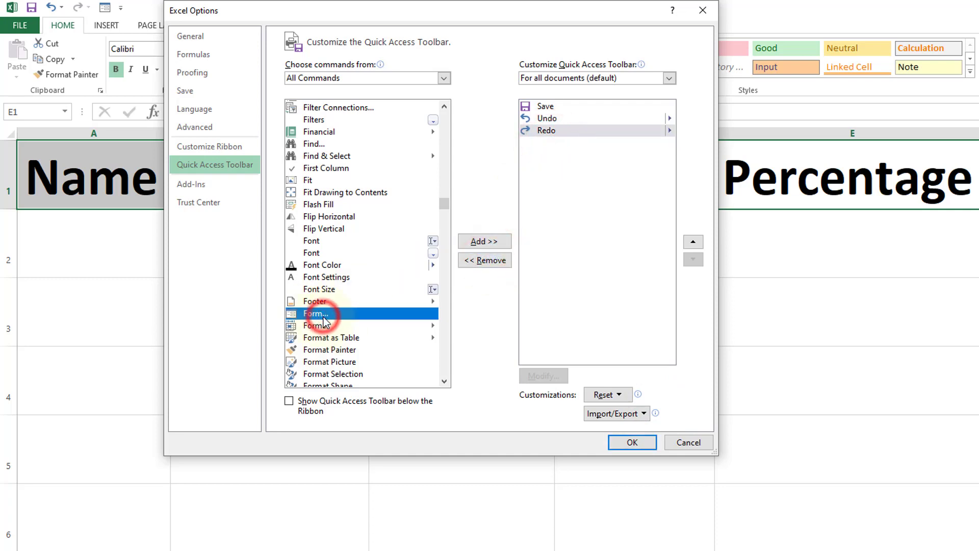
{"action": "left_click", "coordinate": [494, 242]}
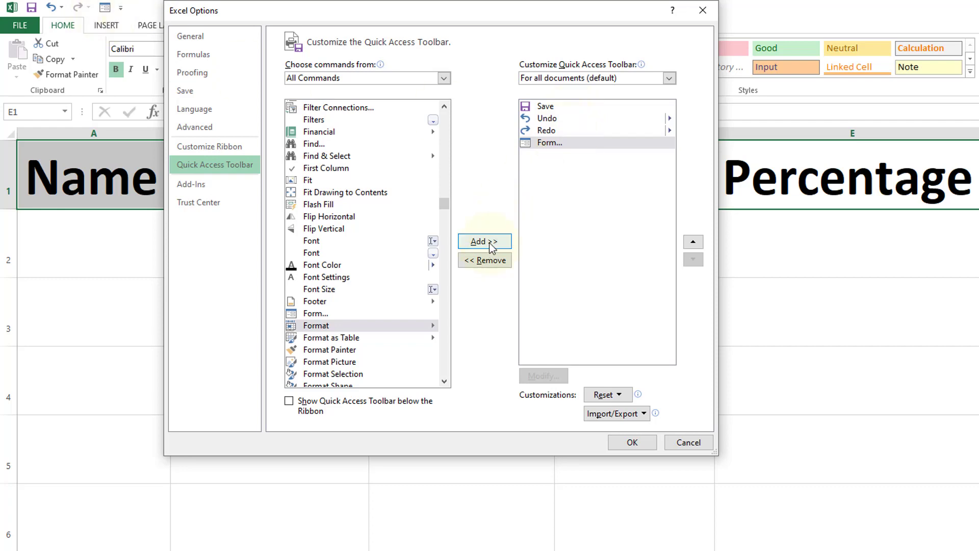
{"action": "left_click", "coordinate": [630, 444]}
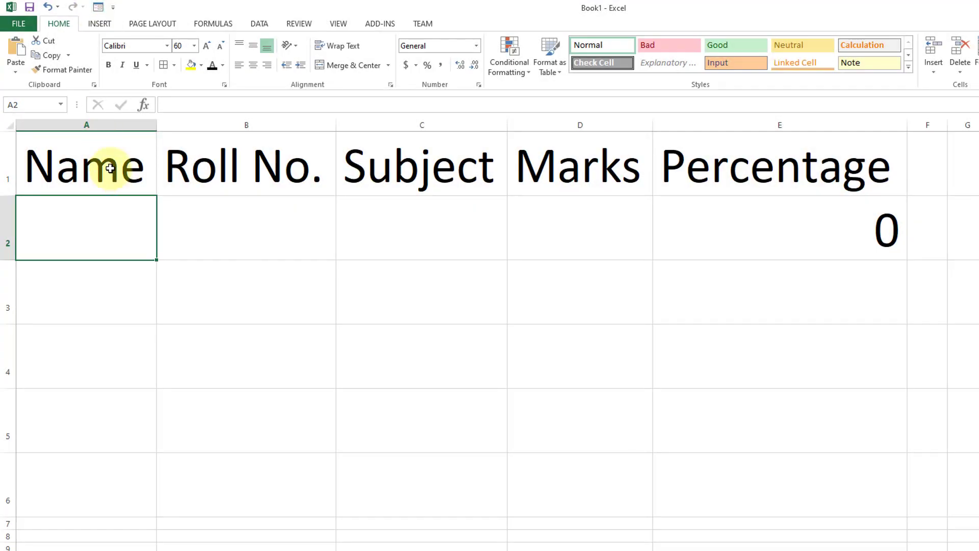
Step: Open a data form for the headers in A1:D1, using the first row as labels, and check its entry fields
{"action": "left_click_drag", "start_coordinate": [102, 166], "coordinate": [584, 186]}
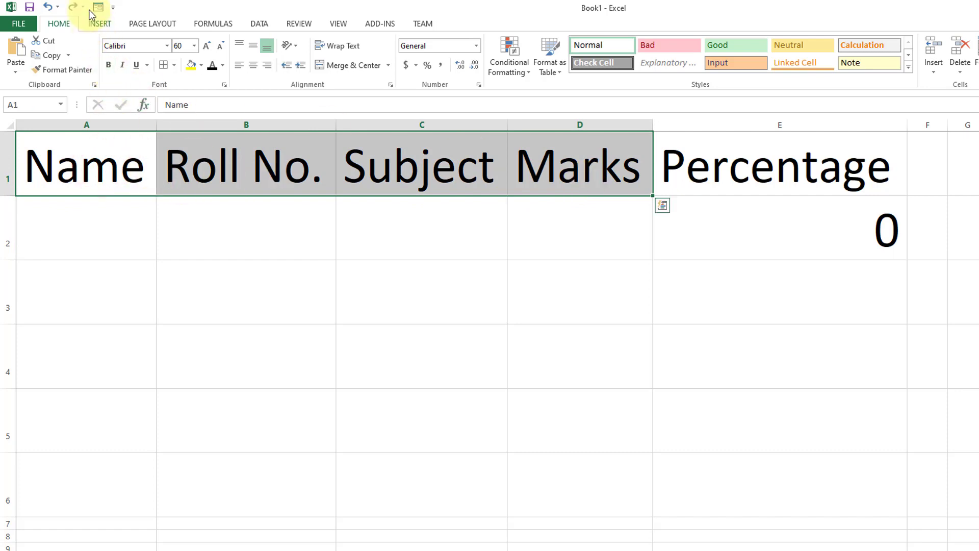
{"action": "left_click", "coordinate": [99, 171]}
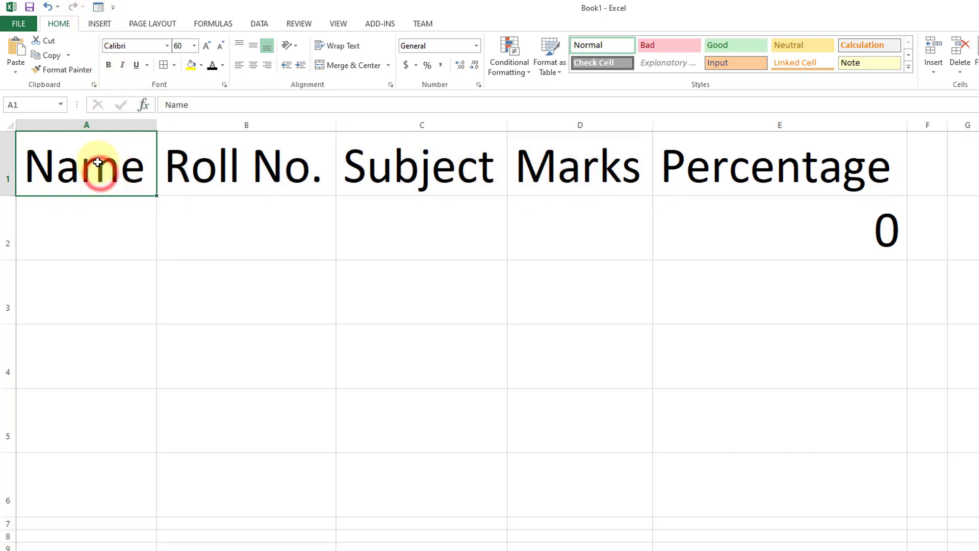
{"action": "left_click_drag", "start_coordinate": [108, 168], "coordinate": [624, 168]}
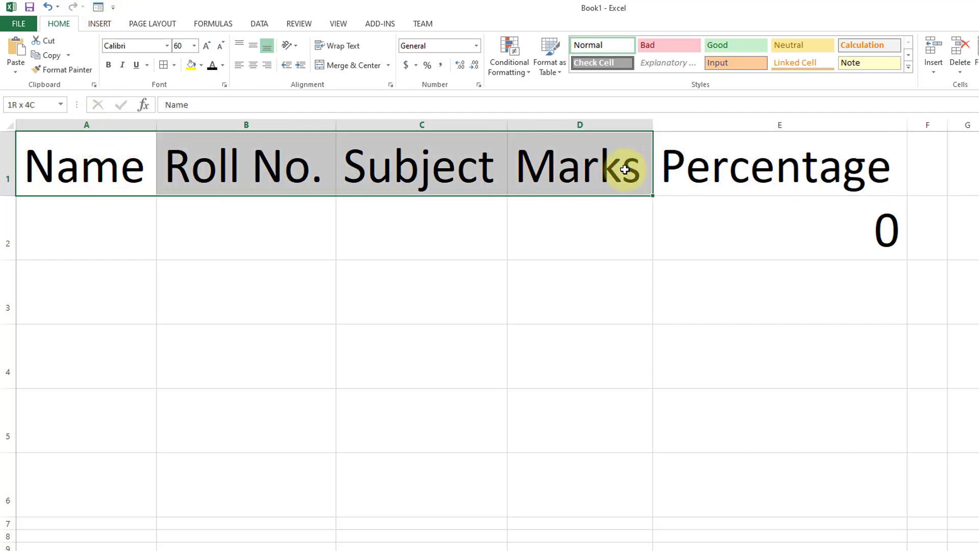
{"action": "left_click", "coordinate": [99, 8]}
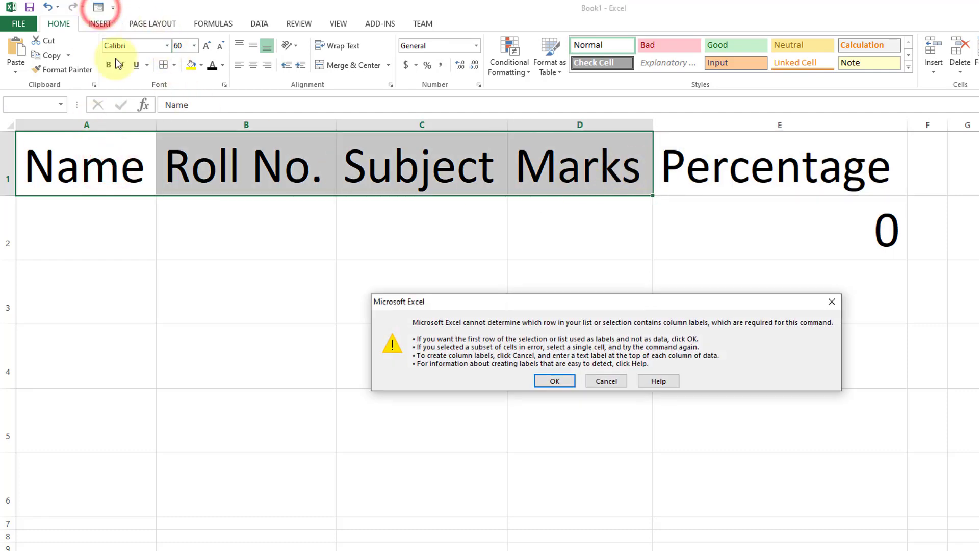
{"action": "left_click", "coordinate": [554, 381]}
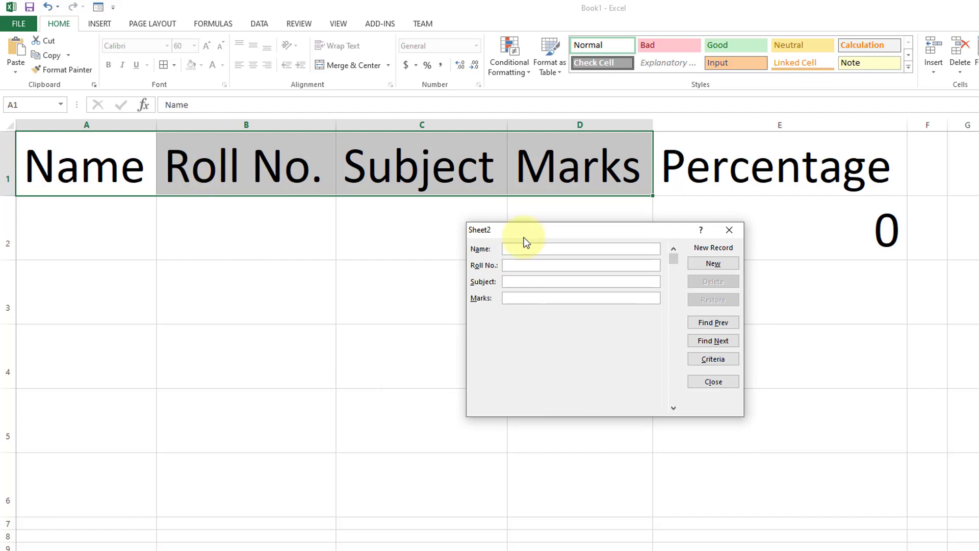
{"action": "left_click", "coordinate": [513, 270]}
{"action": "left_click", "coordinate": [515, 284]}
{"action": "left_click", "coordinate": [518, 299]}
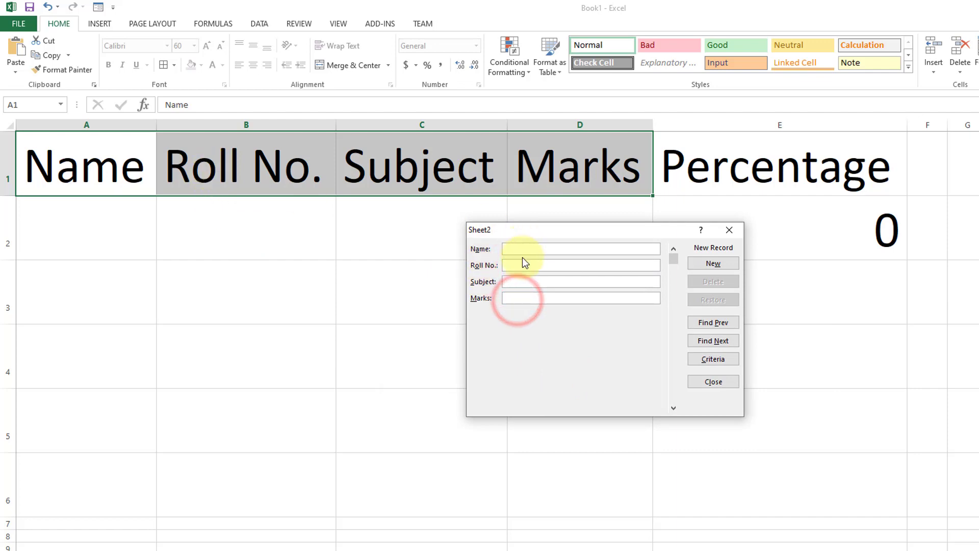
Step: Enter the first student's name and roll number in the data form with subject english and marks 80, save the record and close the form
{"action": "left_click", "coordinate": [526, 248]}
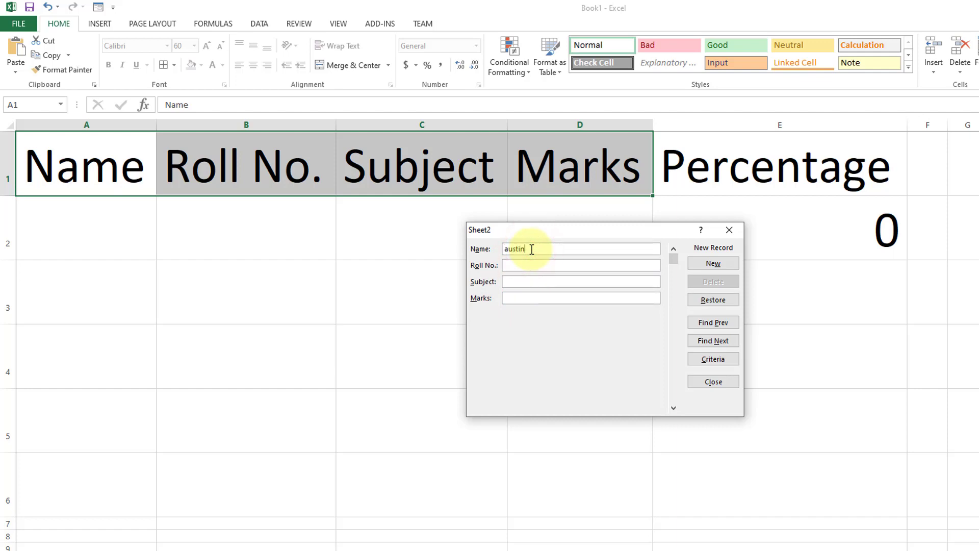
{"action": "key", "text": "Return"}
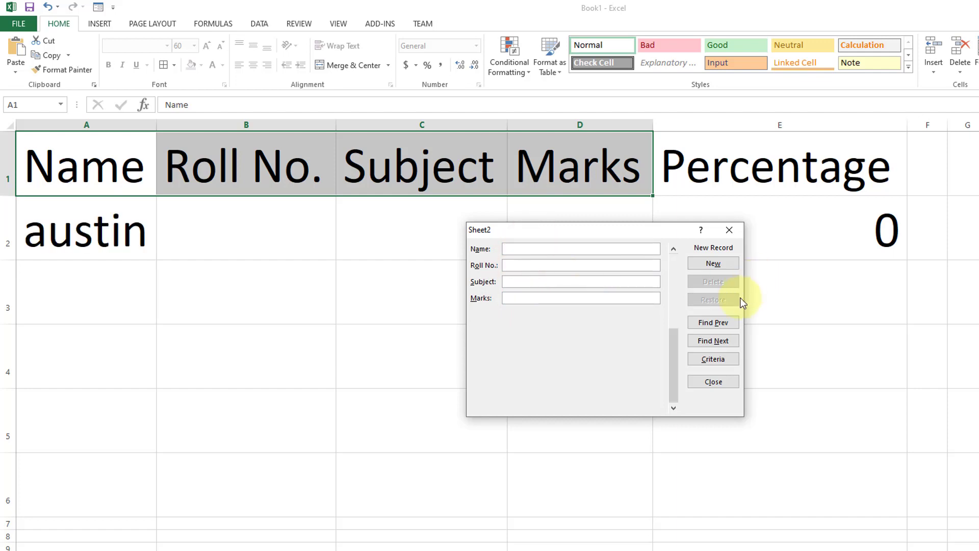
{"action": "left_click", "coordinate": [719, 323]}
{"action": "left_click", "coordinate": [537, 265]}
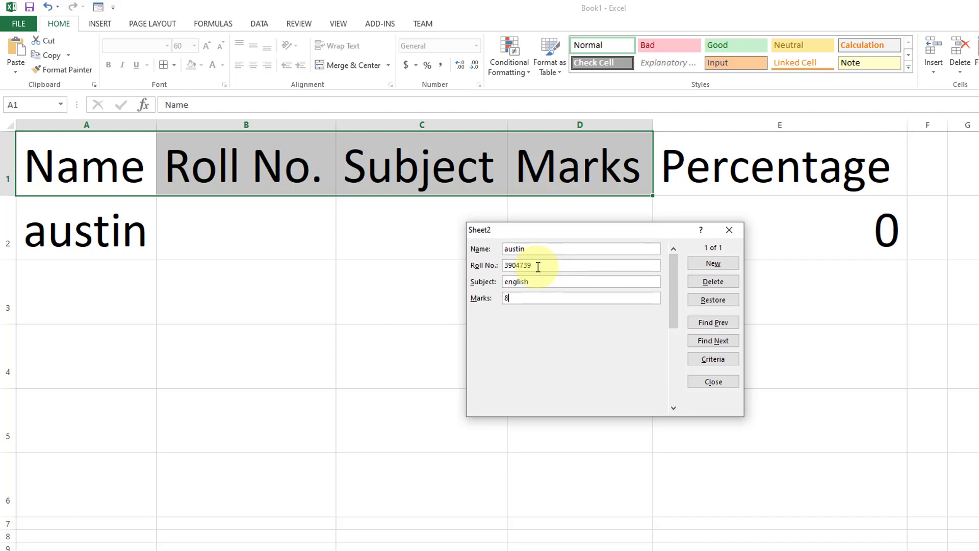
{"action": "left_click", "coordinate": [713, 264]}
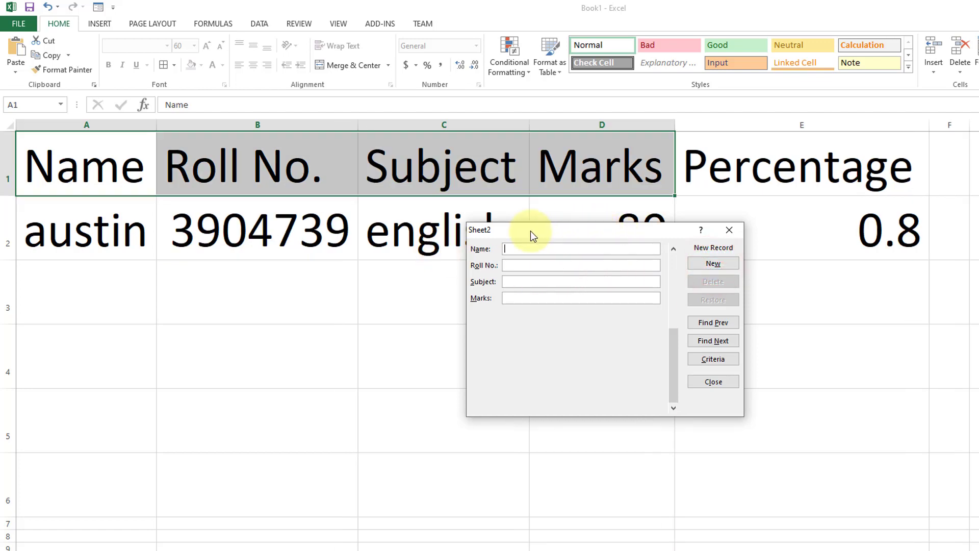
{"action": "left_click_drag", "start_coordinate": [656, 235], "coordinate": [704, 357]}
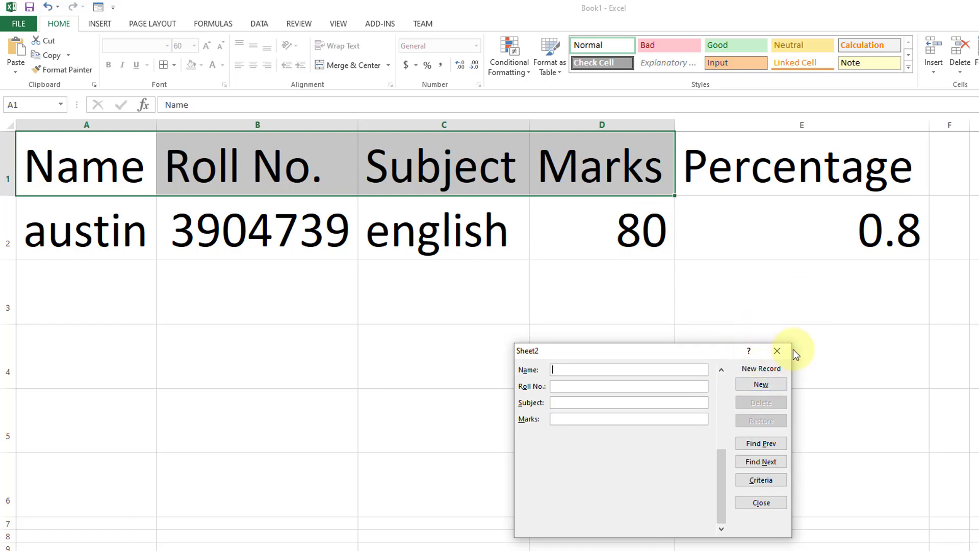
{"action": "left_click", "coordinate": [778, 350]}
Step: Change the Percentage formula in E2 to =(D2/100)*100
{"action": "left_click", "coordinate": [844, 240]}
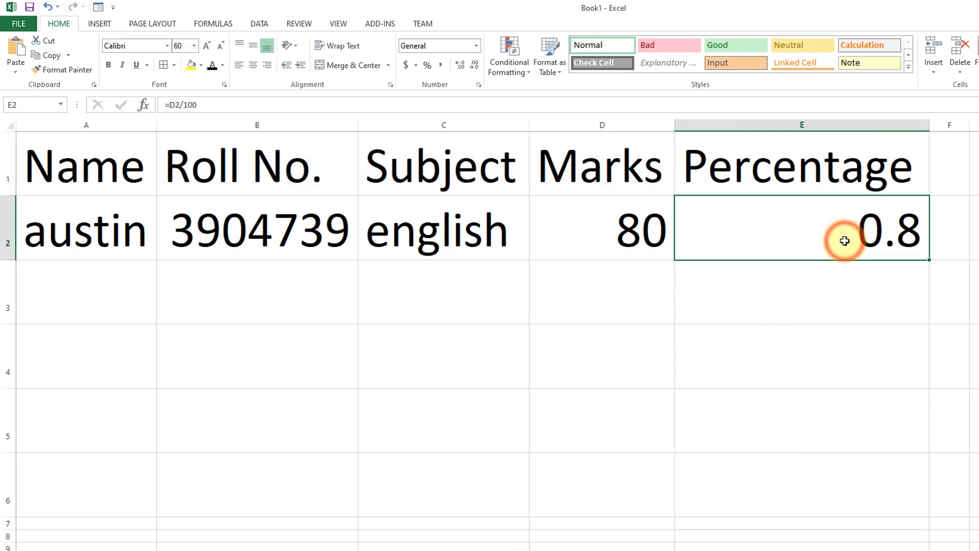
{"action": "double_click", "coordinate": [844, 240]}
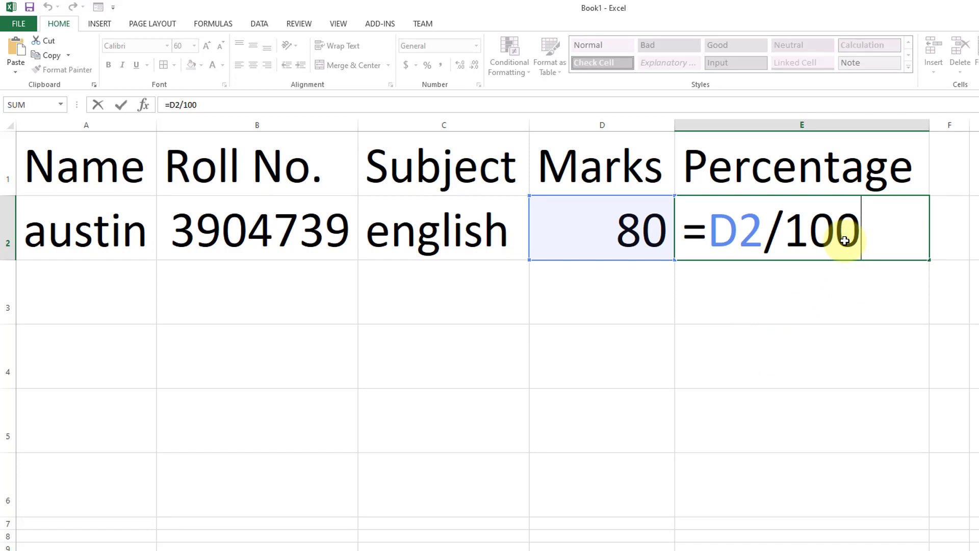
{"action": "type", "text": "*100"}
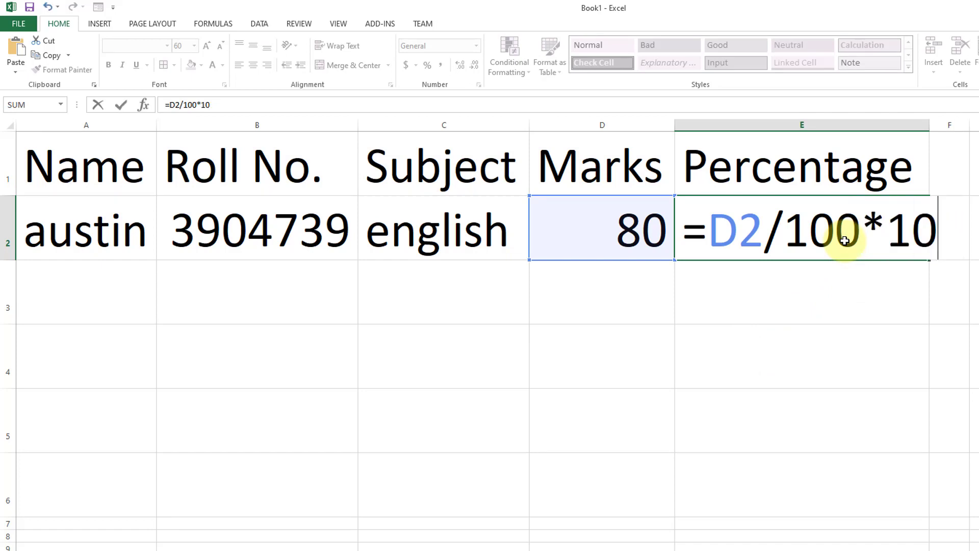
{"action": "key", "text": "BackSpace"}
{"action": "key", "text": "BackSpace"}
{"action": "key", "text": "BackSpace"}
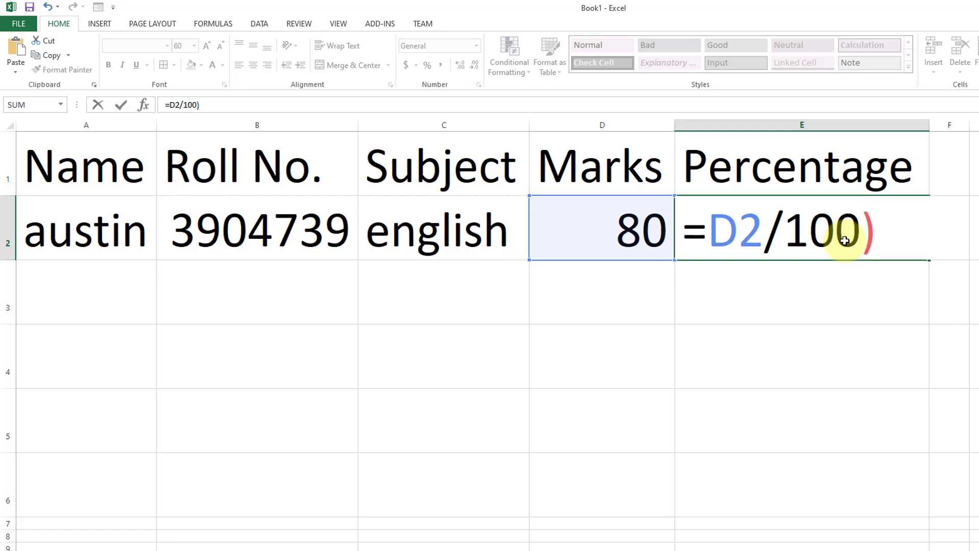
{"action": "type", "text": "("}
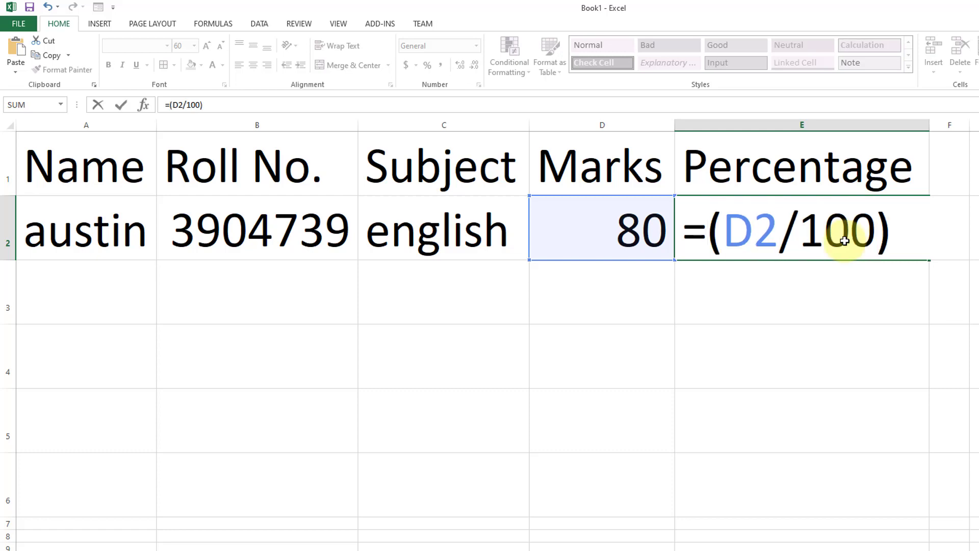
{"action": "type", "text": "*"}
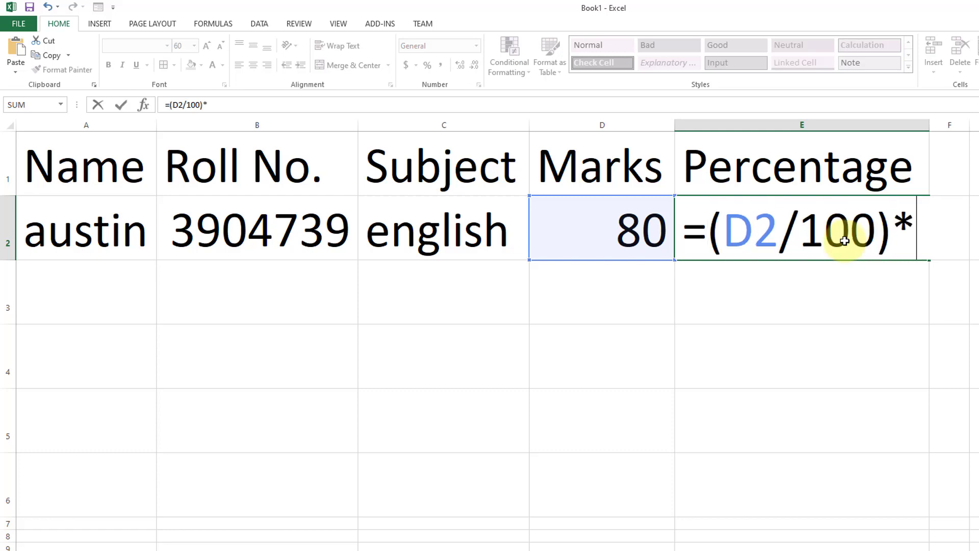
{"action": "type", "text": "100"}
{"action": "key", "text": "Return"}
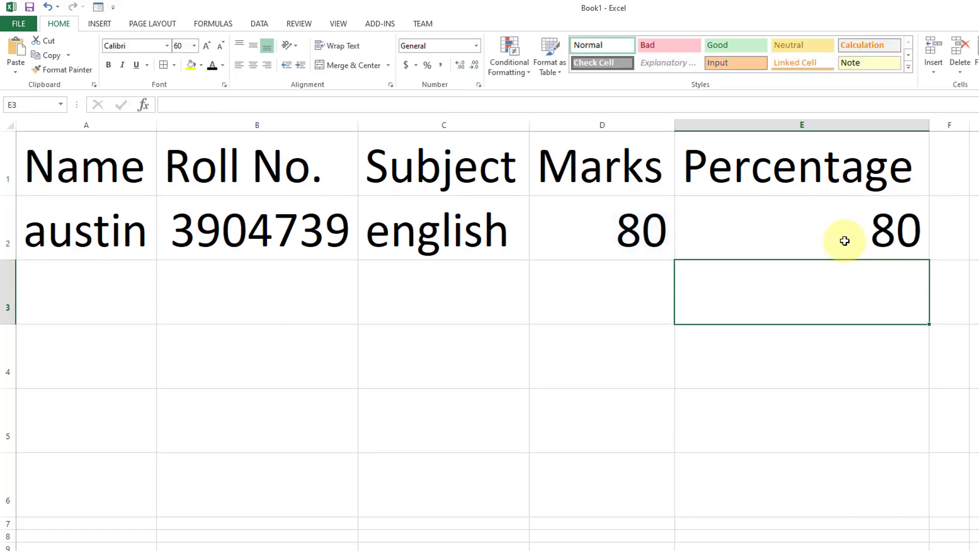
Step: Reopen the data form and add a second record with the student's name, roll number, subject english and marks 75
{"action": "left_click", "coordinate": [88, 284]}
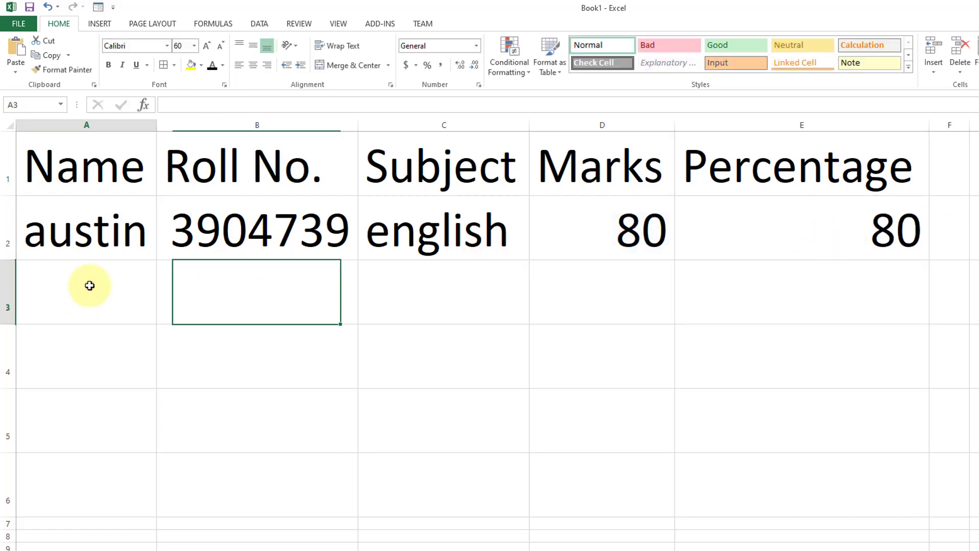
{"action": "left_click", "coordinate": [98, 7]}
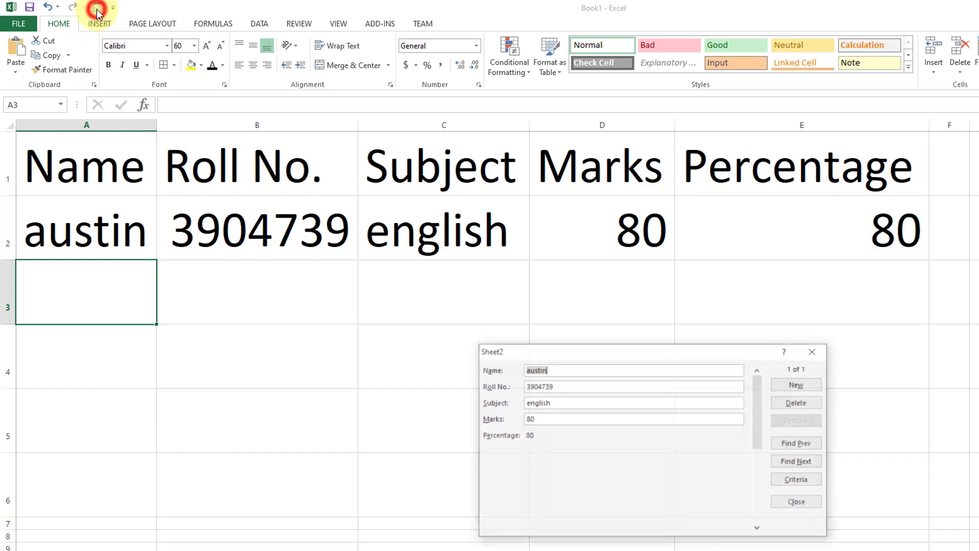
{"action": "left_click_drag", "start_coordinate": [531, 349], "coordinate": [411, 167]}
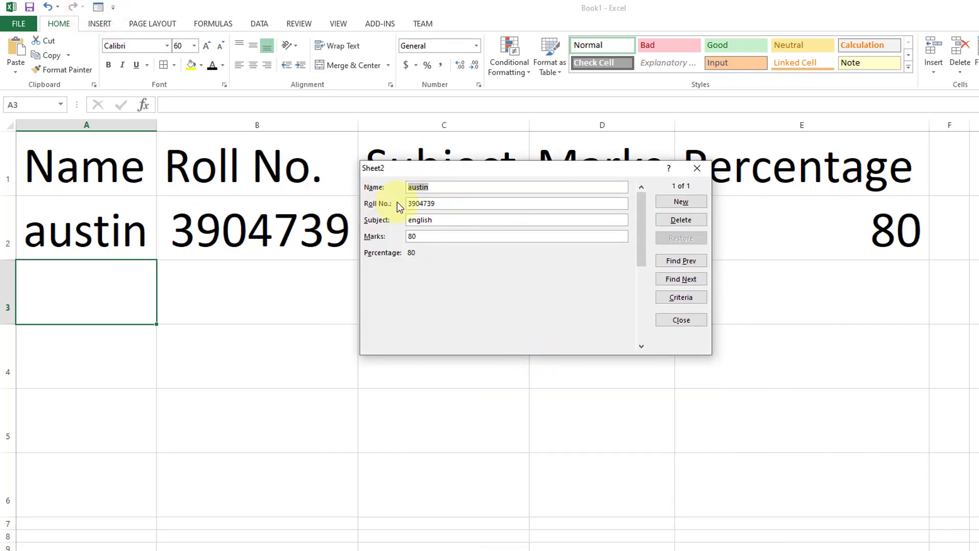
{"action": "left_click", "coordinate": [681, 201]}
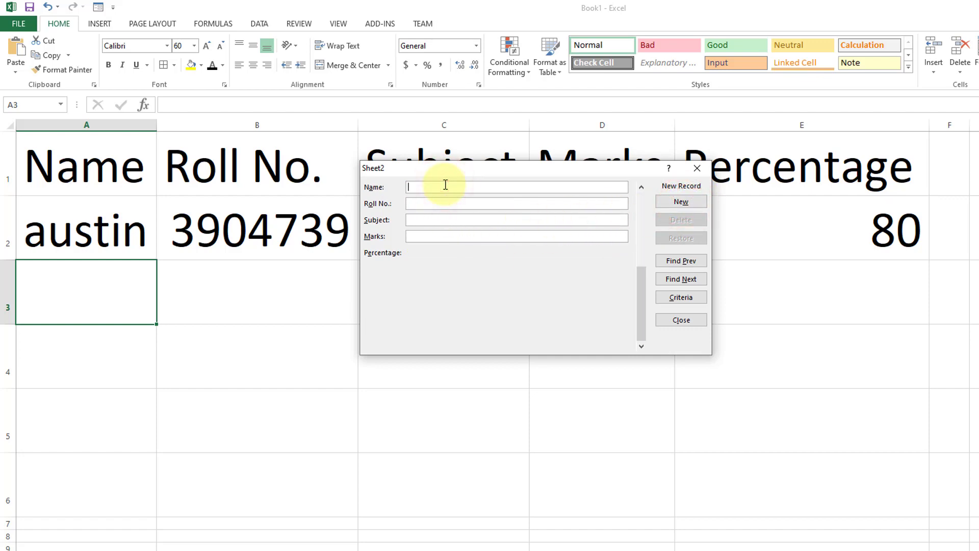
{"action": "type", "text": "marvel"}
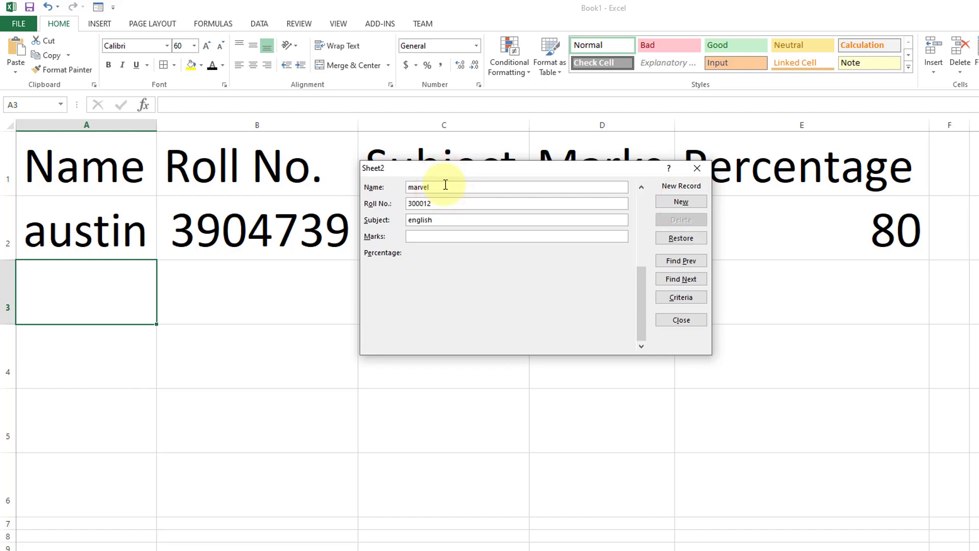
{"action": "key", "text": "Return"}
{"action": "left_click_drag", "start_coordinate": [521, 170], "coordinate": [163, 9]}
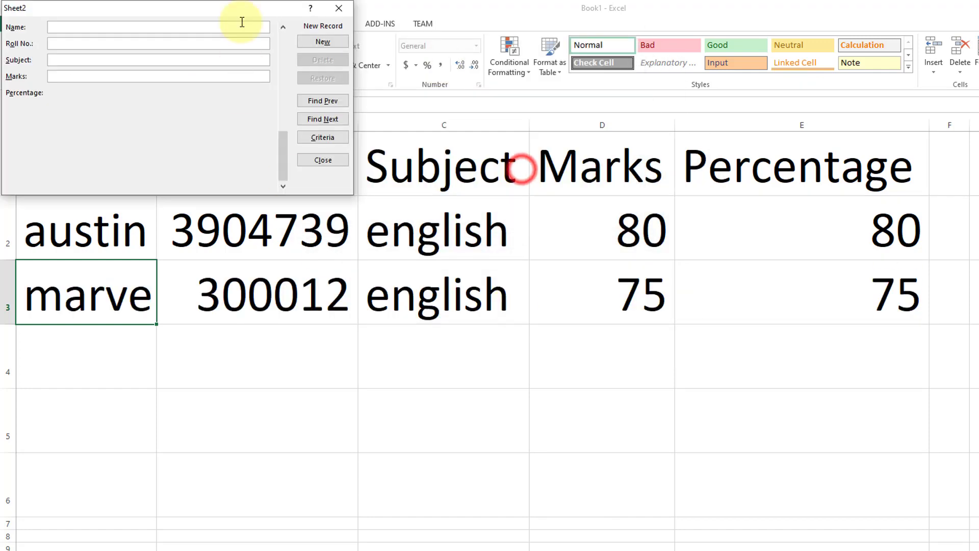
Step: Add a third record in the data form with the student's name, roll number, subject english and marks 99
{"action": "left_click_drag", "start_coordinate": [240, 10], "coordinate": [528, 60]}
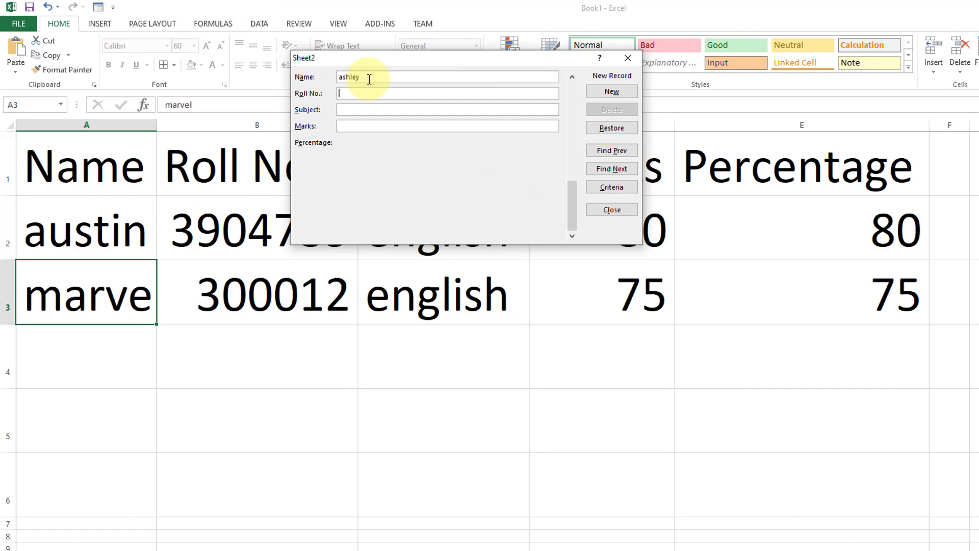
{"action": "type", "text": "990000"}
{"action": "key", "text": "Return"}
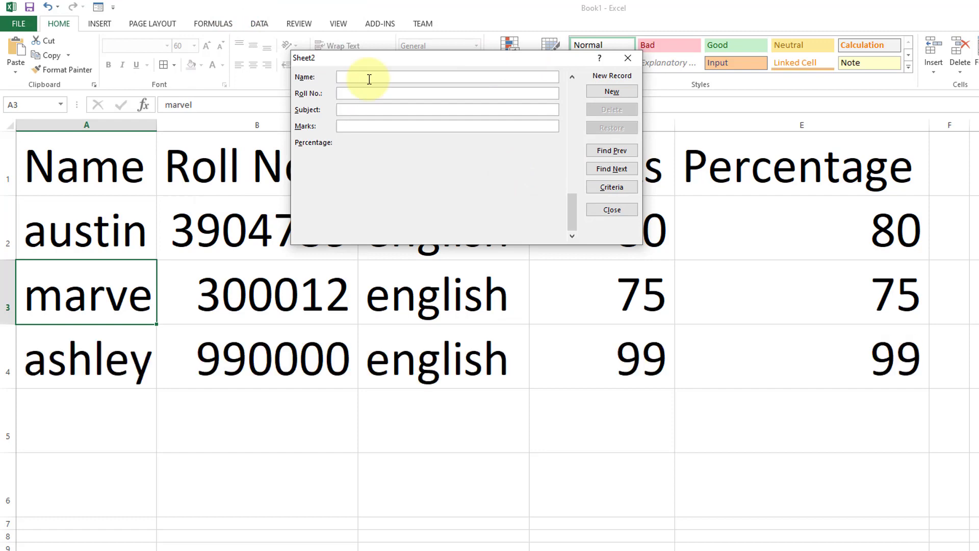
Step: Add a fourth record in the data form with the student's name, roll number, subject english and marks 50
{"action": "left_click", "coordinate": [369, 76]}
{"action": "type", "text": "vicky"}
{"action": "key", "text": "Tab"}
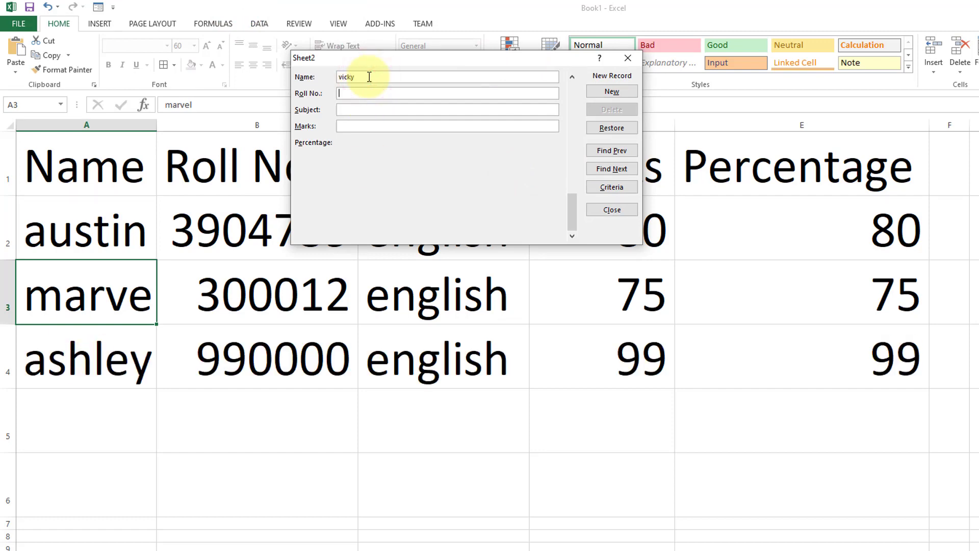
{"action": "type", "text": "50"}
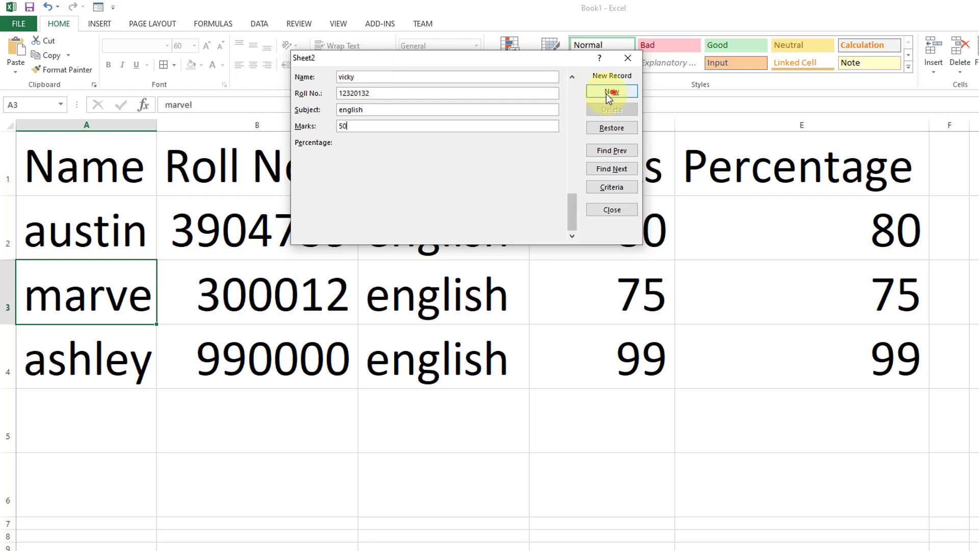
{"action": "left_click", "coordinate": [611, 91]}
Step: Add a fifth record in the data form with the student's name, roll number, subject english and marks 90
{"action": "left_click", "coordinate": [343, 78]}
{"action": "type", "text": "rick"}
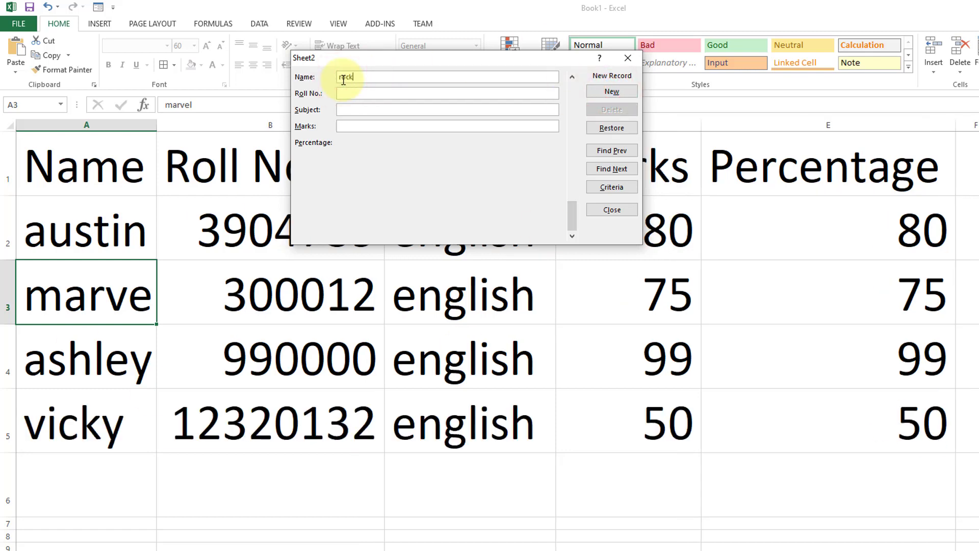
{"action": "type", "text": "90"}
{"action": "key", "text": "Return"}
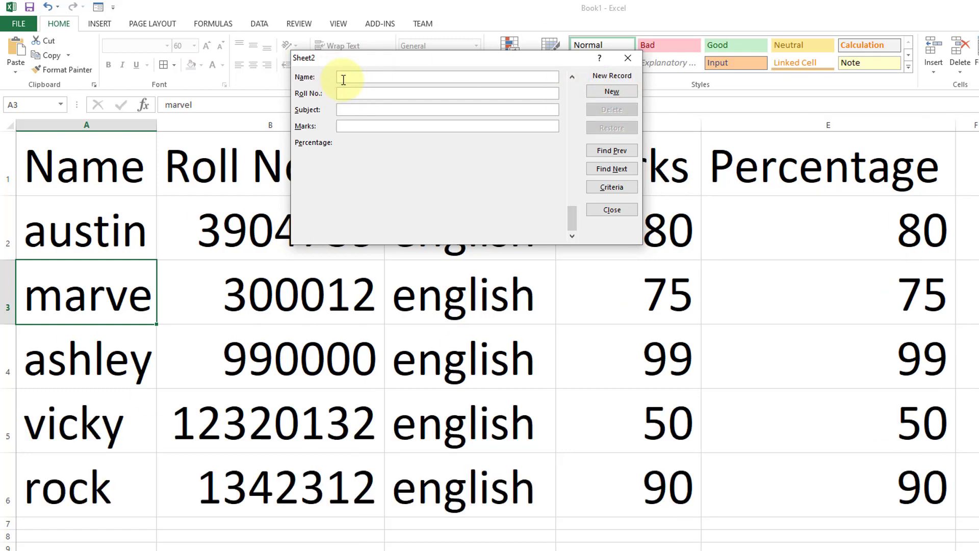
Step: Browse the saved records in the data form one by one from the first to the last
{"action": "left_click", "coordinate": [129, 183]}
{"action": "left_click_drag", "start_coordinate": [371, 58], "coordinate": [367, 121]}
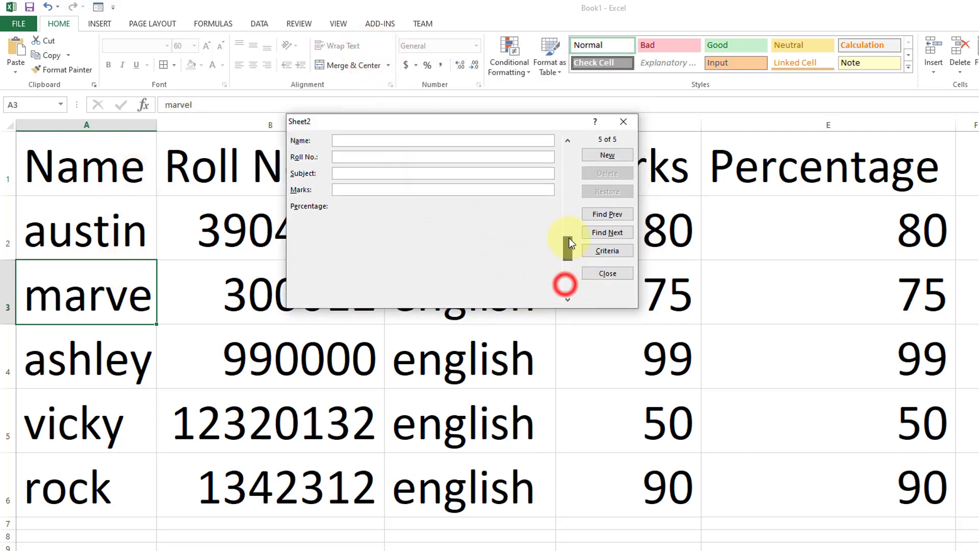
{"action": "left_click_drag", "start_coordinate": [570, 243], "coordinate": [576, 148]}
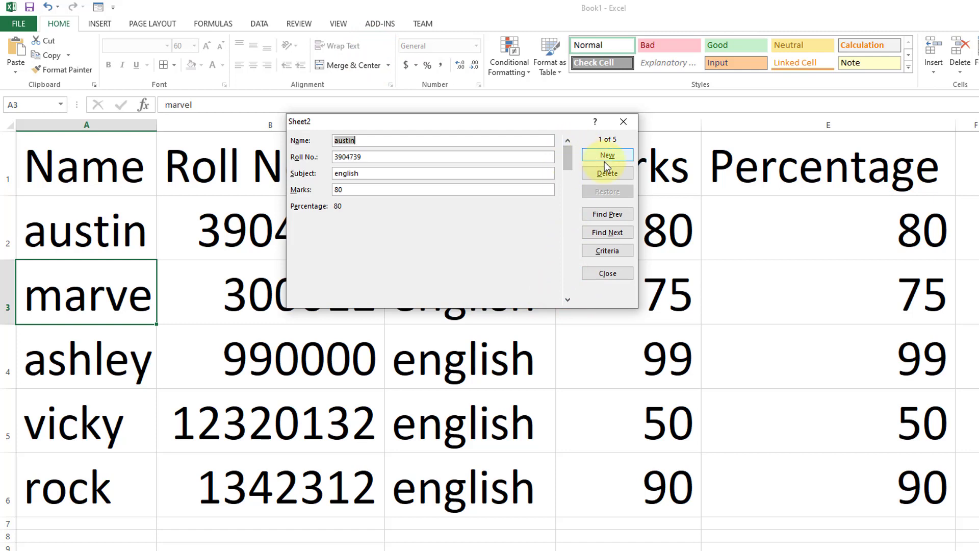
{"action": "left_click", "coordinate": [604, 233]}
{"action": "left_click", "coordinate": [605, 234]}
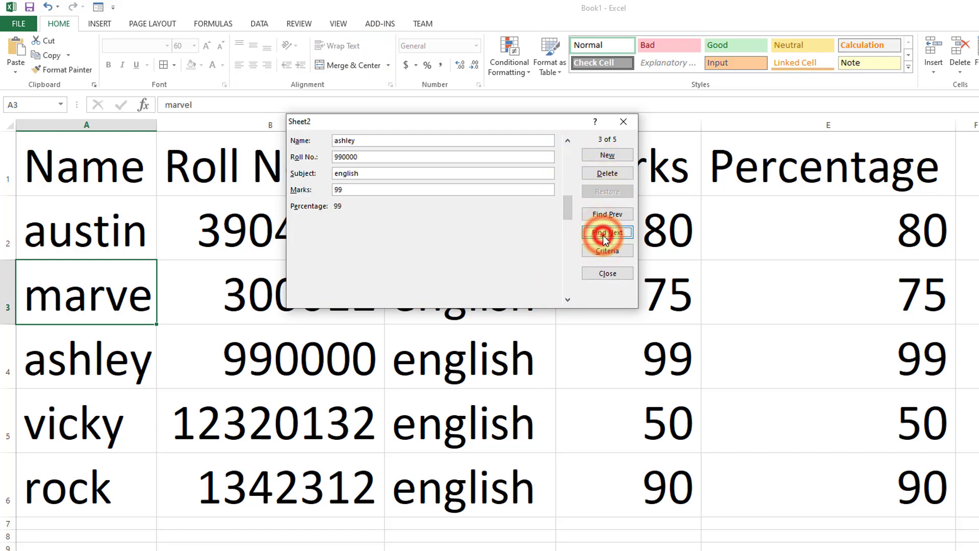
{"action": "left_click", "coordinate": [604, 233]}
{"action": "left_click", "coordinate": [603, 235]}
{"action": "left_click_drag", "start_coordinate": [540, 120], "coordinate": [550, 36]}
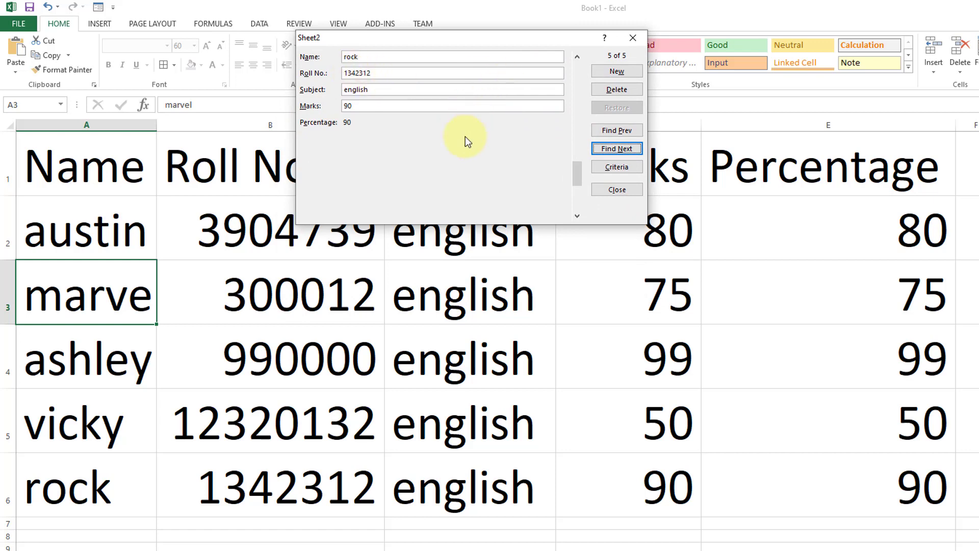
Step: Go back to the fourth record, the one with marks 50, delete it permanently and close the data form
{"action": "left_click", "coordinate": [623, 132]}
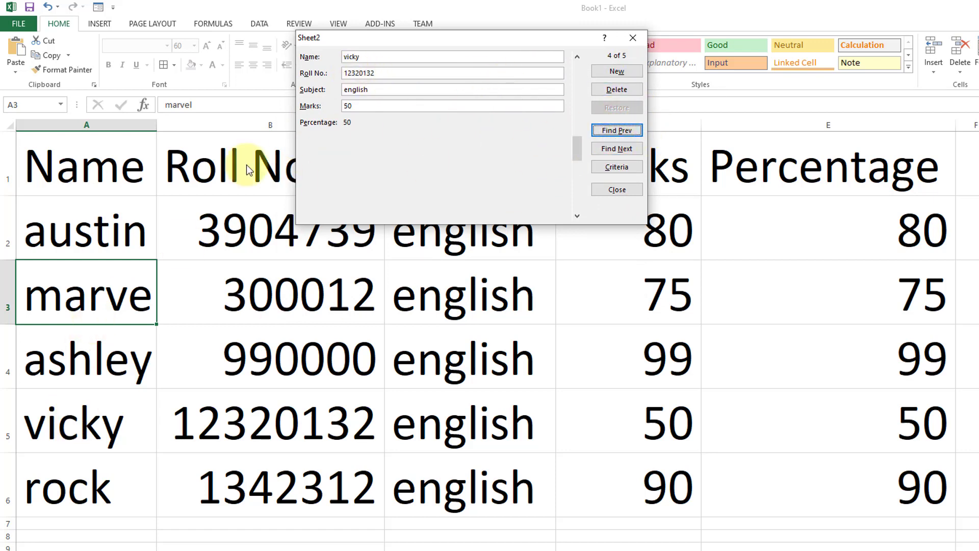
{"action": "left_click", "coordinate": [375, 57]}
{"action": "left_click", "coordinate": [616, 92]}
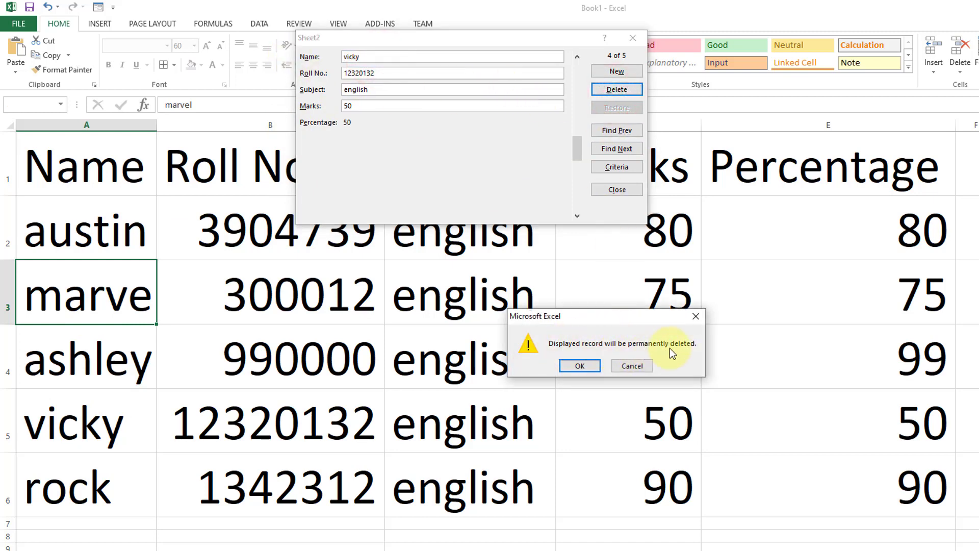
{"action": "left_click", "coordinate": [576, 365]}
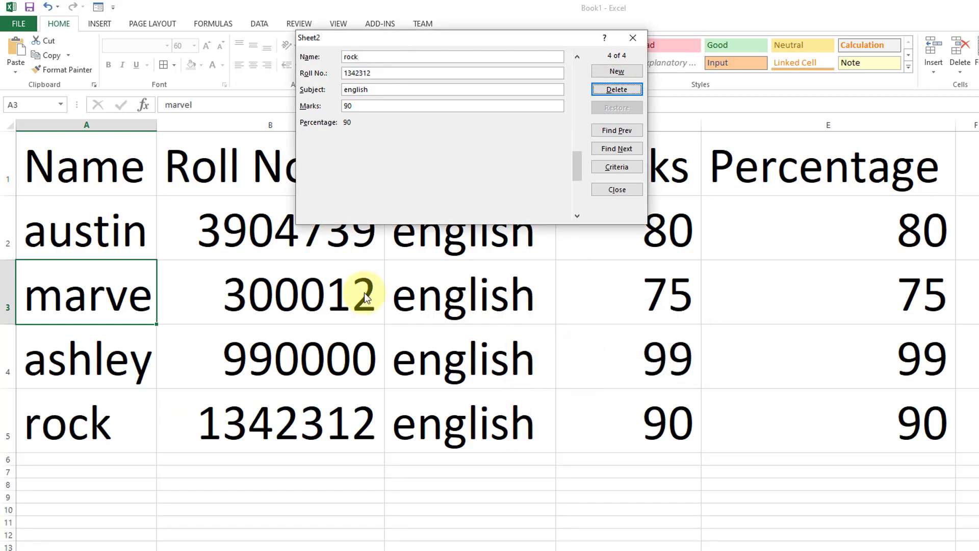
{"action": "left_click", "coordinate": [627, 185]}
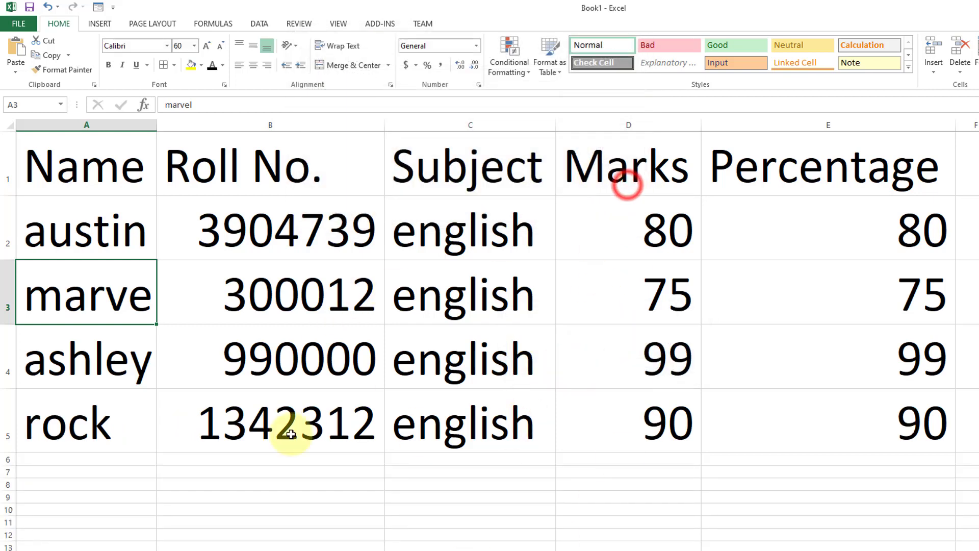
Step: Reopen the data form to review its fields, close it and select the header cells A1:E1
{"action": "left_click", "coordinate": [98, 7]}
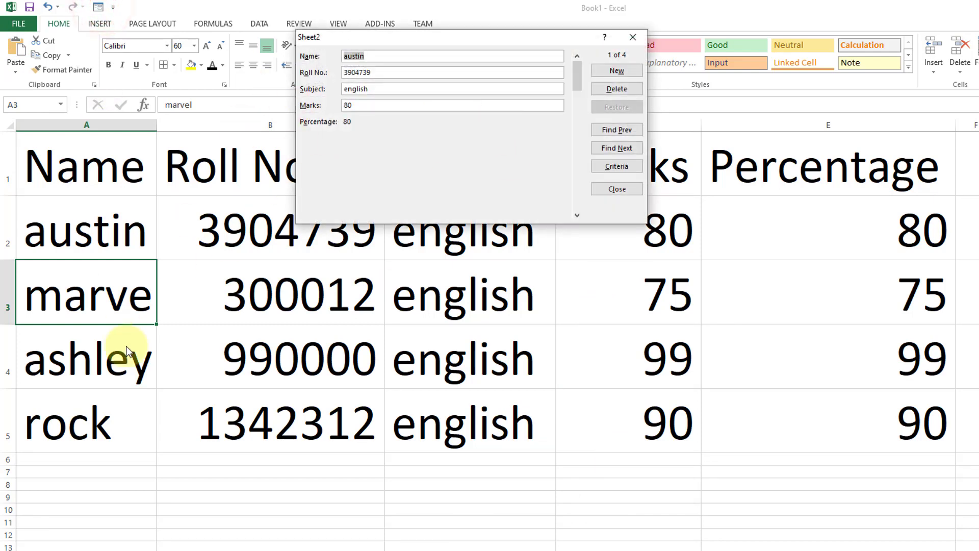
{"action": "left_click", "coordinate": [59, 172]}
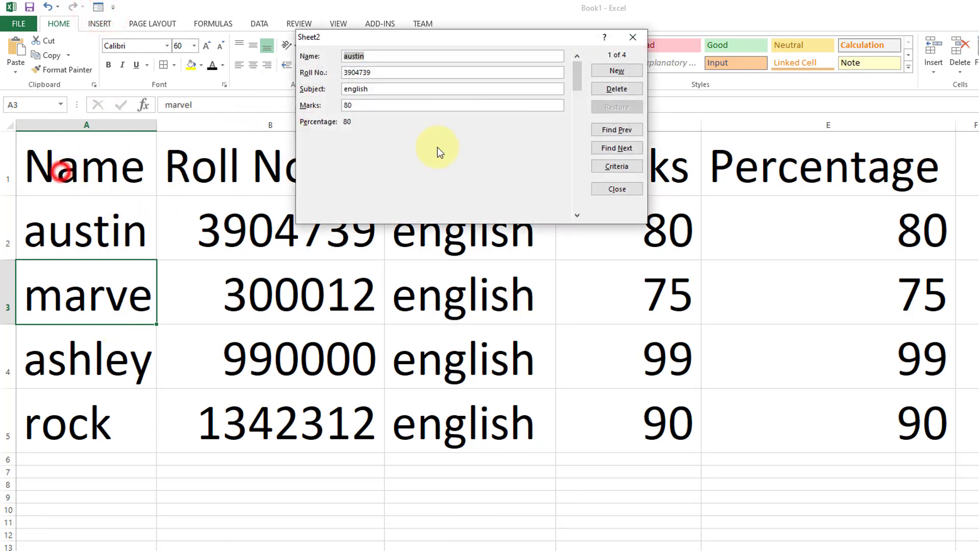
{"action": "left_click", "coordinate": [640, 38]}
{"action": "left_click_drag", "start_coordinate": [107, 172], "coordinate": [935, 176]}
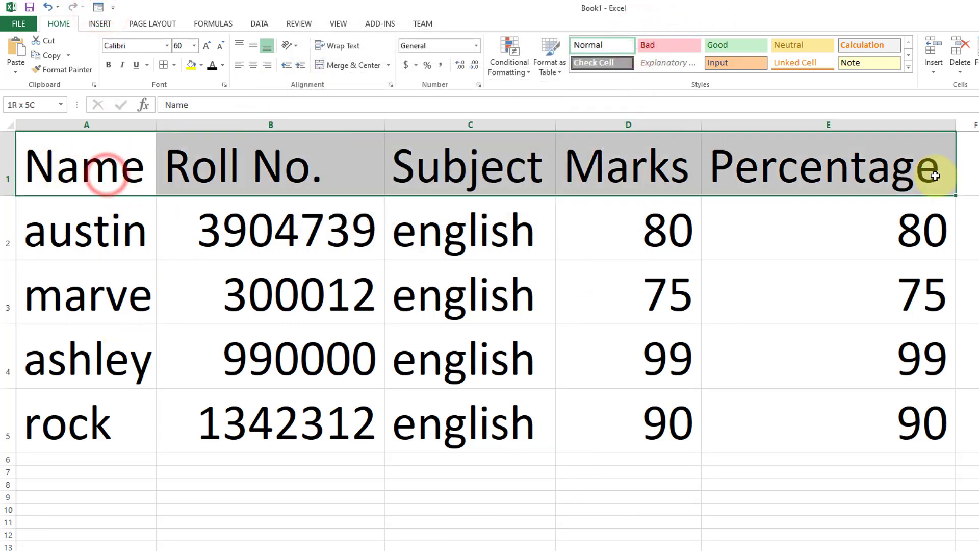
Step: Format the range A1:E5 as a table with the light gold style that has a solid gold header row
{"action": "left_click", "coordinate": [361, 342]}
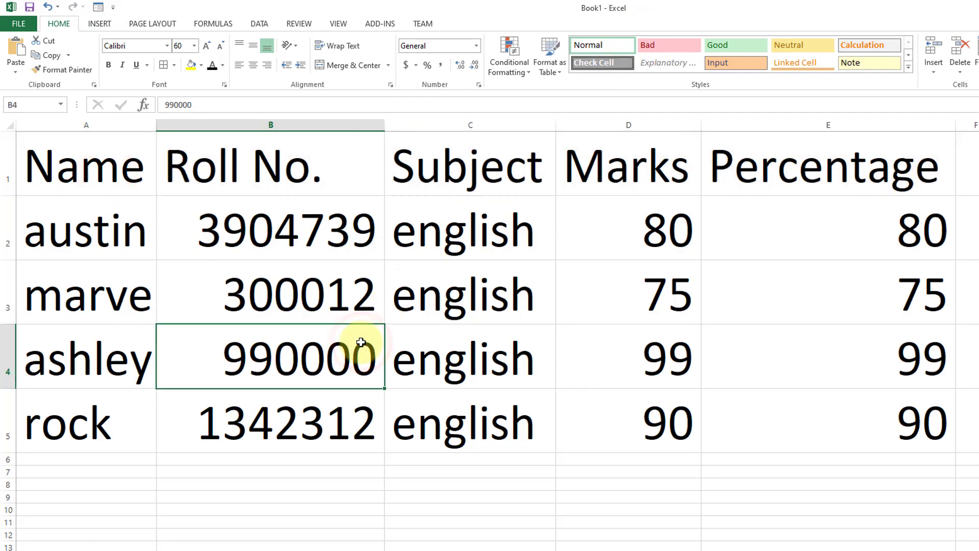
{"action": "left_click_drag", "start_coordinate": [817, 425], "coordinate": [4, 175]}
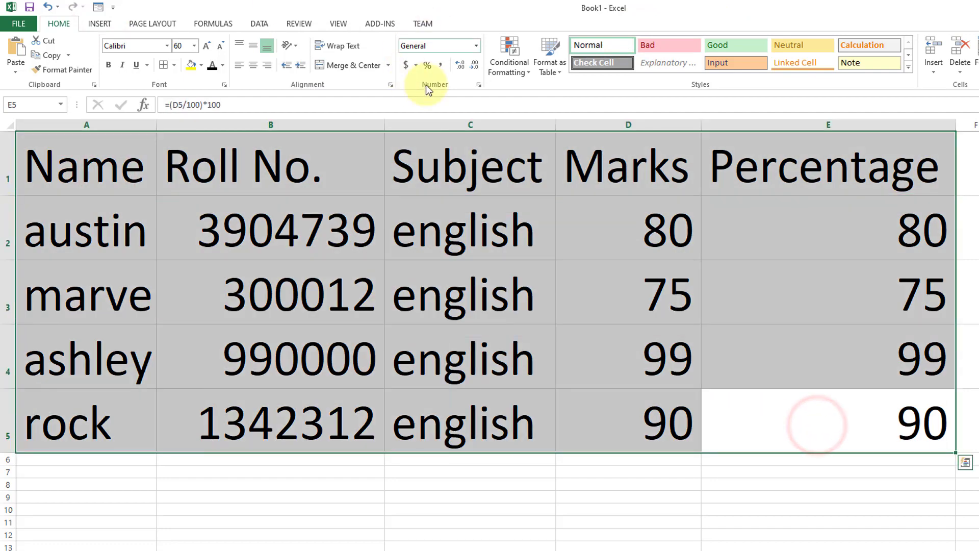
{"action": "left_click", "coordinate": [548, 66]}
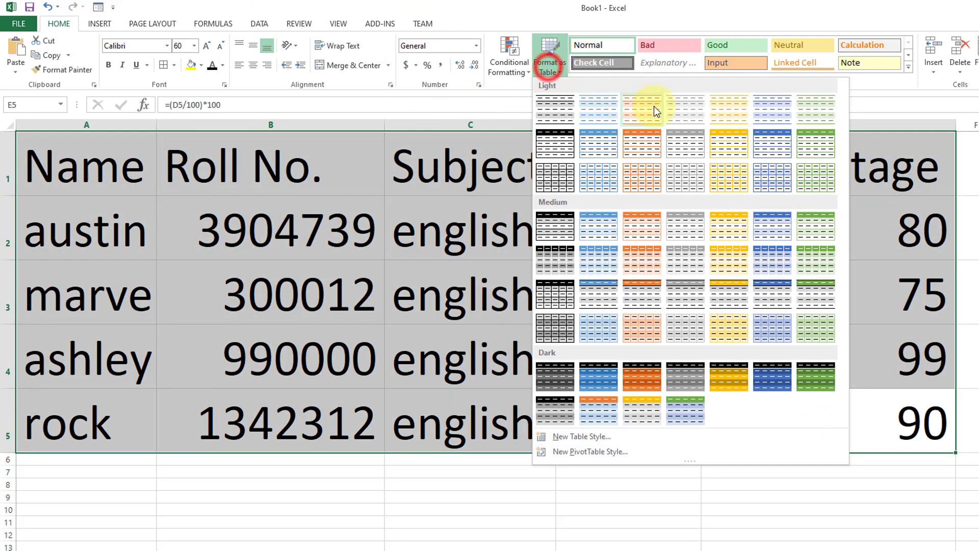
{"action": "left_click", "coordinate": [729, 140]}
{"action": "left_click", "coordinate": [468, 159]}
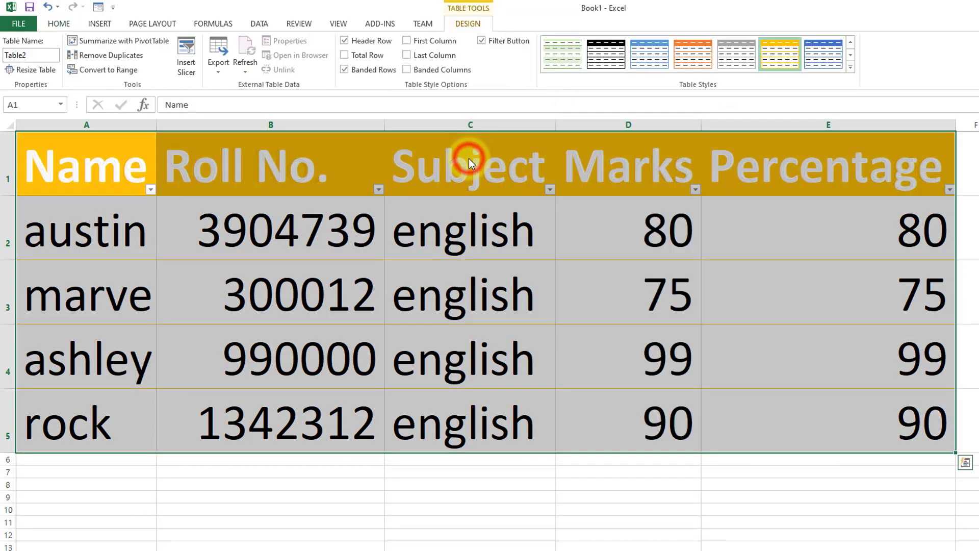
Step: Set the font color of the table header cells A1:E1 to black
{"action": "left_click", "coordinate": [858, 159]}
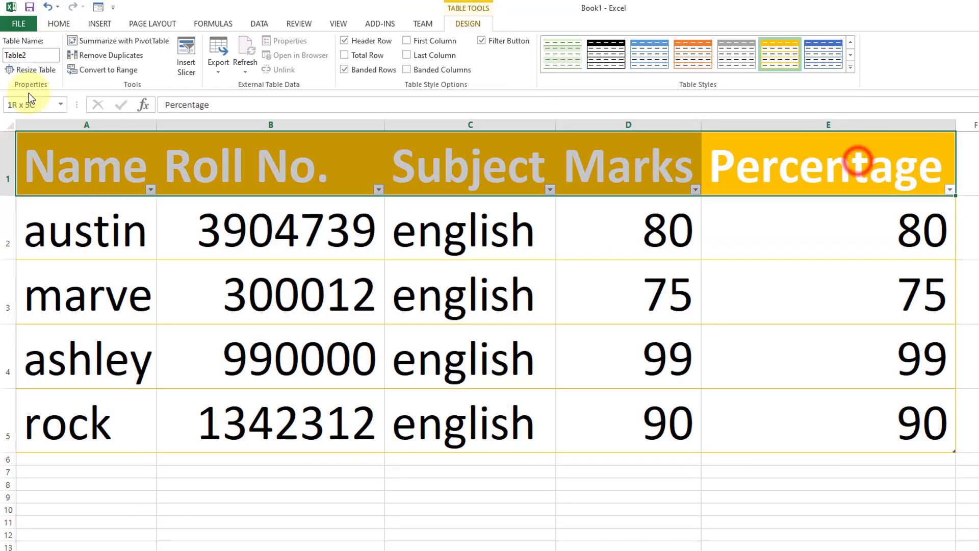
{"action": "left_click", "coordinate": [63, 24]}
{"action": "left_click", "coordinate": [212, 65]}
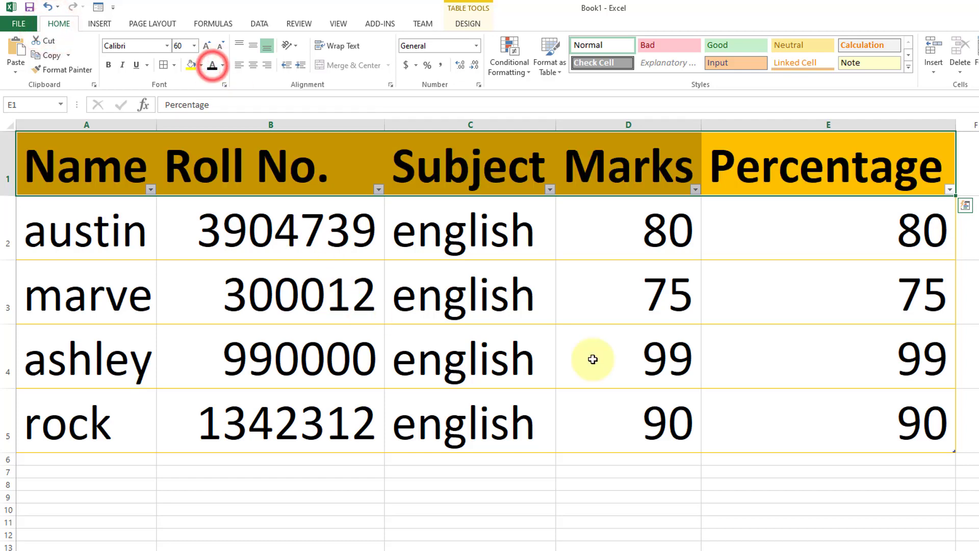
Step: Apply black borders to all cells of the table range A1:E5 and select the whole range again
{"action": "left_click", "coordinate": [850, 434]}
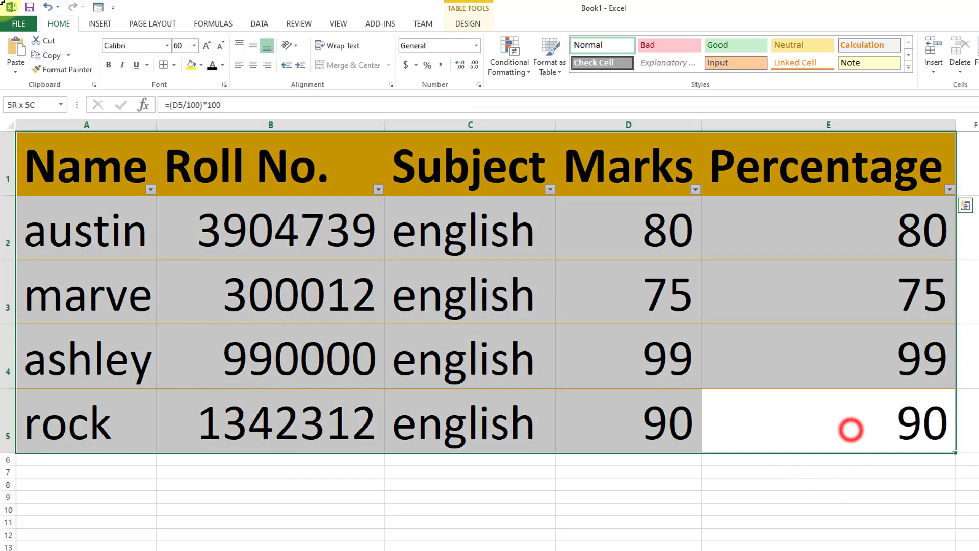
{"action": "left_click", "coordinate": [179, 69]}
{"action": "left_click", "coordinate": [192, 171]}
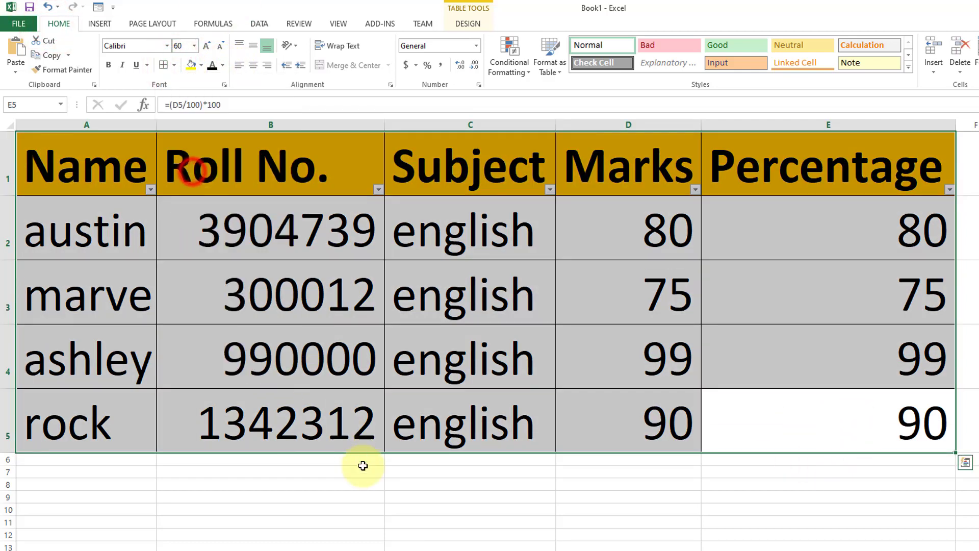
{"action": "left_click", "coordinate": [393, 485]}
{"action": "left_click", "coordinate": [865, 440]}
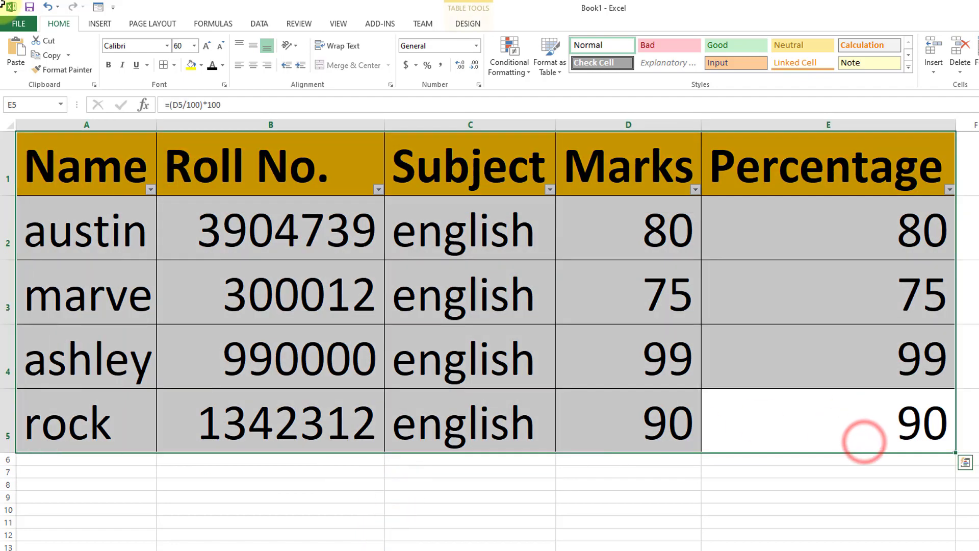